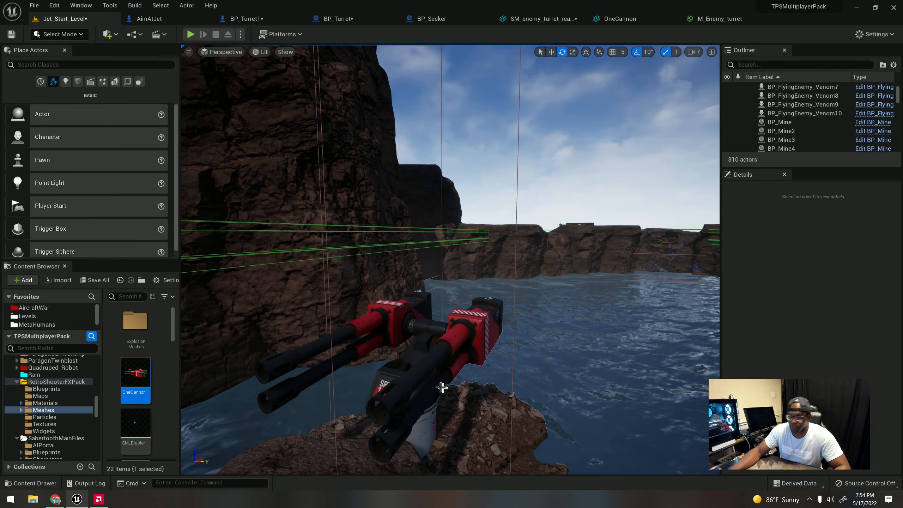
Rotate the BP_Turret3 turret on the rock by 60° about its vertical axis, to a Z rotation of 10°.
right_click_drag(447, 383, 420, 376)
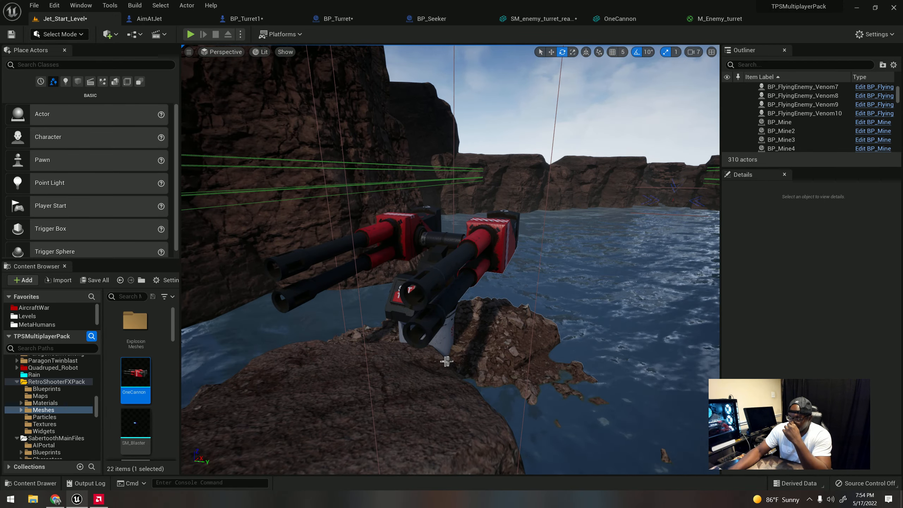
right_click_drag(458, 362, 387, 206)
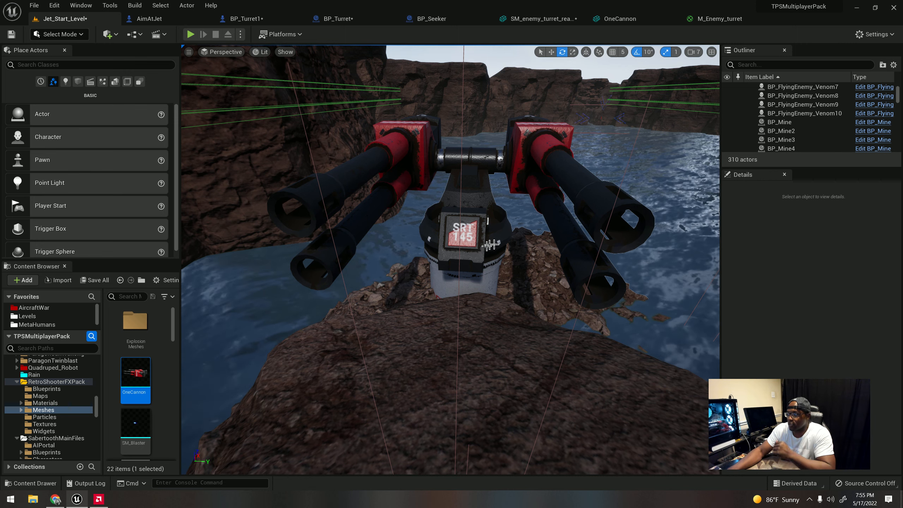
left_click(490, 264)
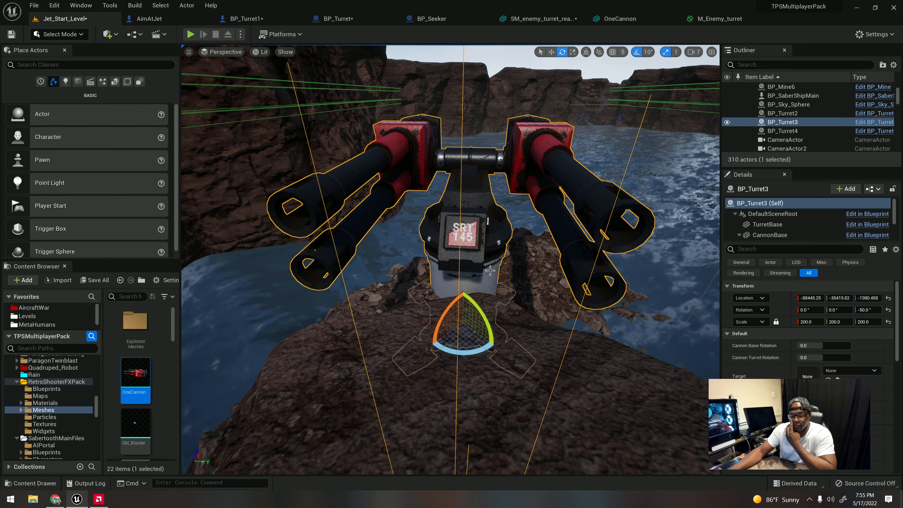
right_click_drag(516, 263, 441, 278)
left_click_drag(493, 375, 444, 368)
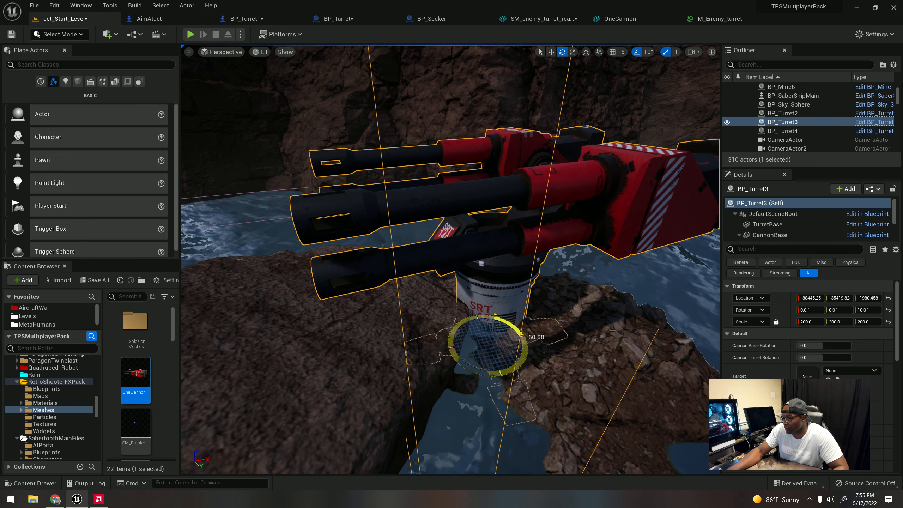
left_click_drag(507, 370, 504, 367)
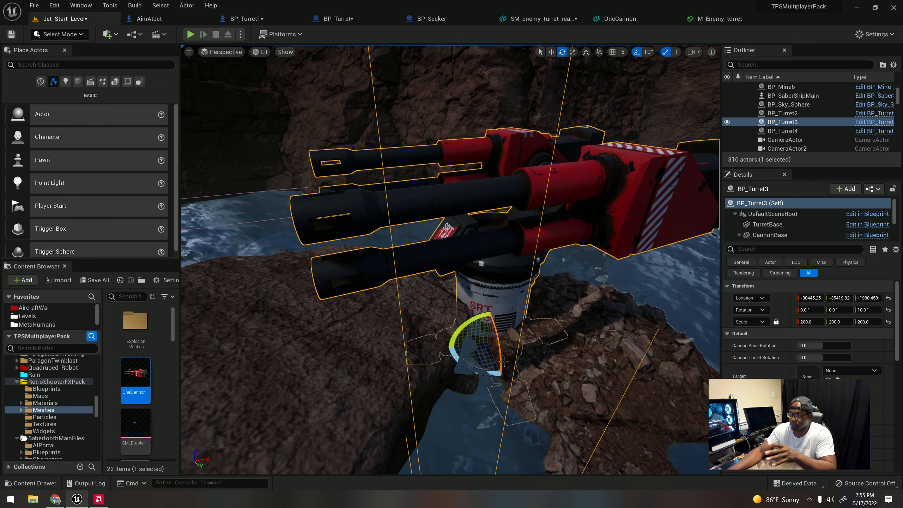
Locate the selected turret's Blueprint asset, open BP_Turret and examine its cannon and base from several distances.
right_click_drag(504, 362, 518, 281)
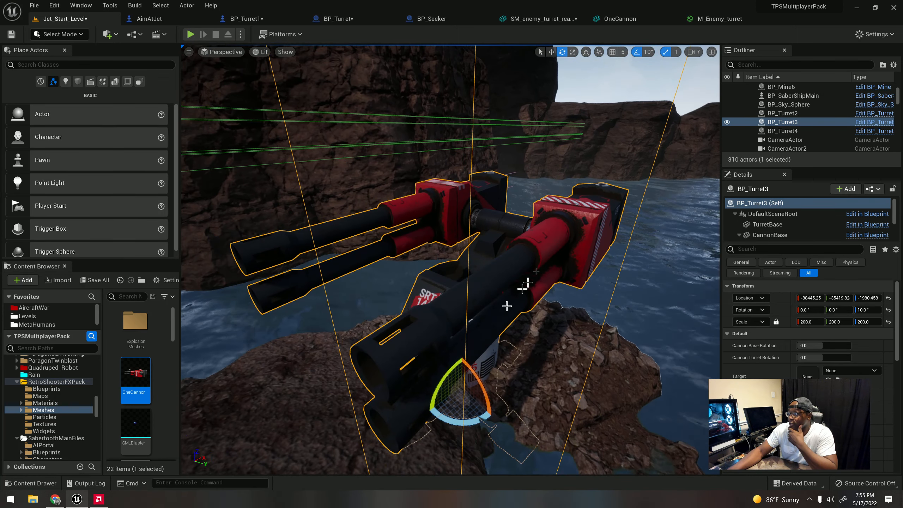
right_click(775, 122)
left_click(797, 136)
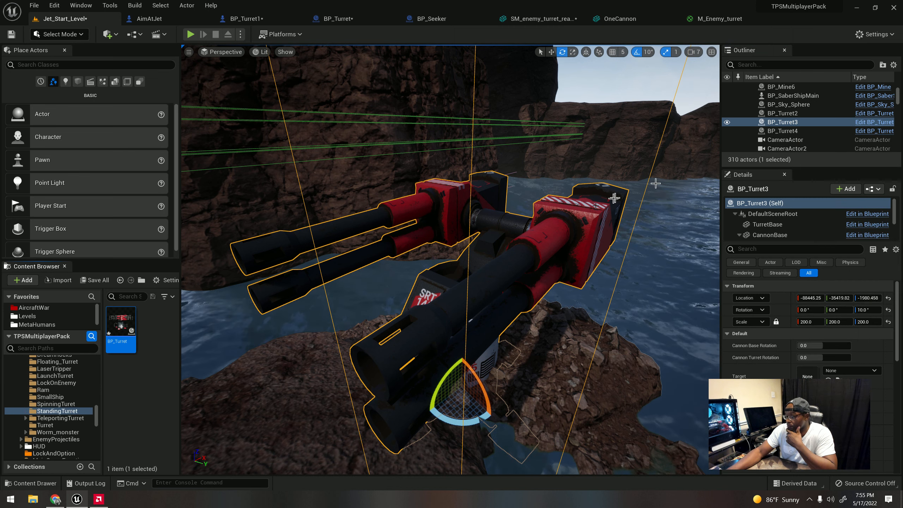
double_click(121, 324)
scroll(327, 316, "up", 5)
scroll(326, 316, "up", 5)
scroll(337, 323, "down", 5)
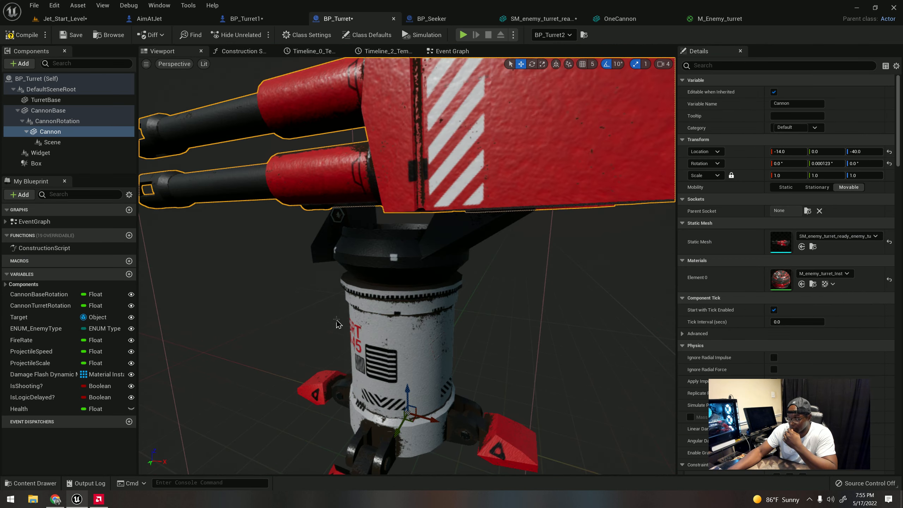
right_click_drag(337, 323, 359, 239)
mouse_move(481, 275)
right_mouse_down()
mouse_move(458, 275)
mouse_move(481, 275)
right_mouse_up()
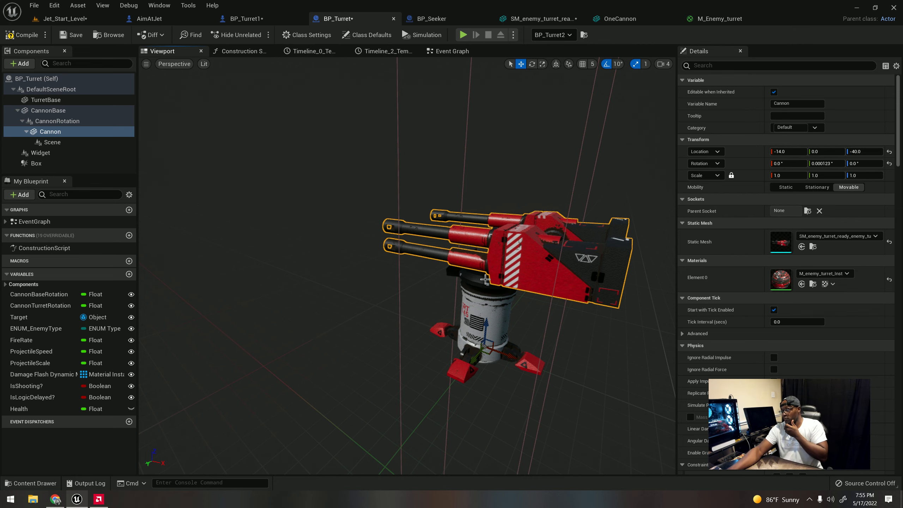
Return to the level, reopen the BP_Turret Blueprint and locate its Cannon component's static mesh among the project assets.
left_click(62, 18)
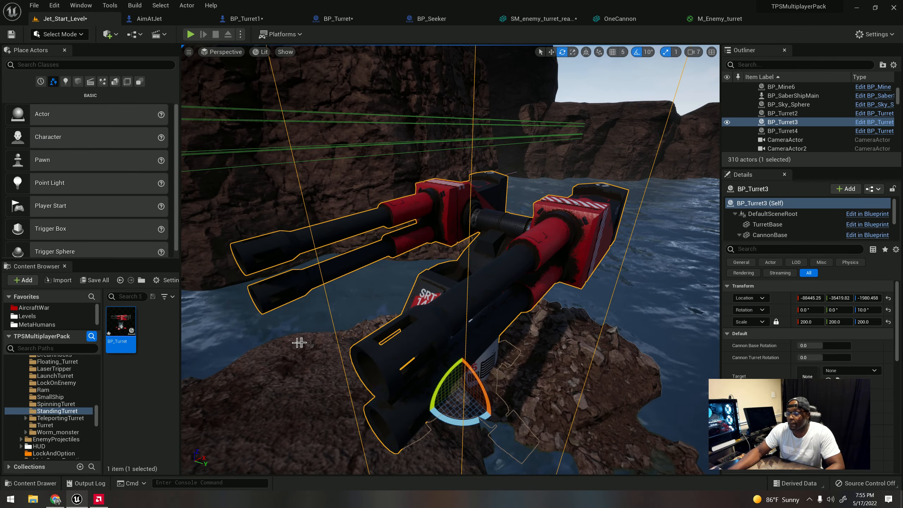
double_click(121, 320)
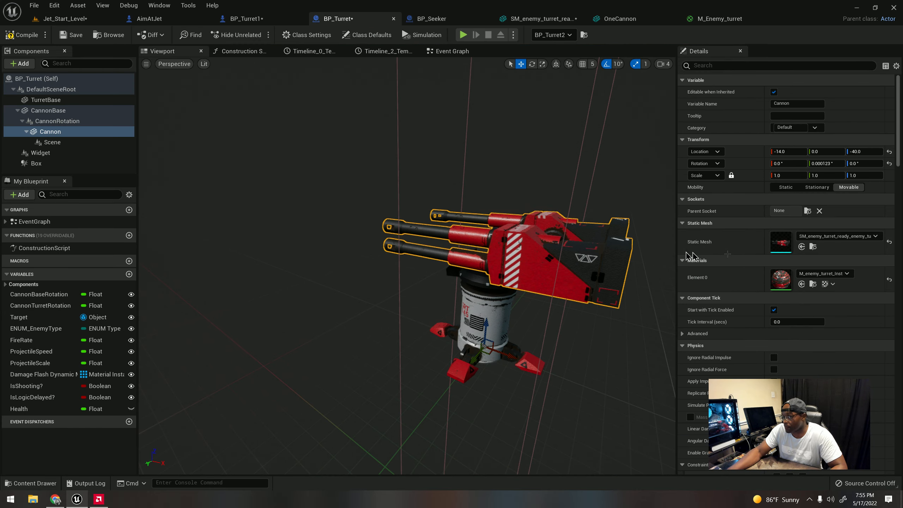
left_click(813, 245)
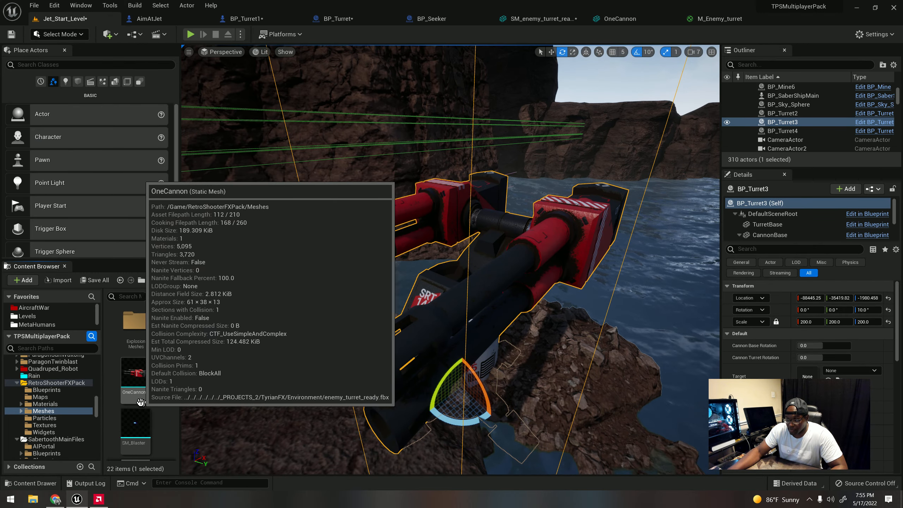
Examine the turret base, turret head and OneCannon static meshes in the Meshes folder.
scroll(142, 402, "down", 5)
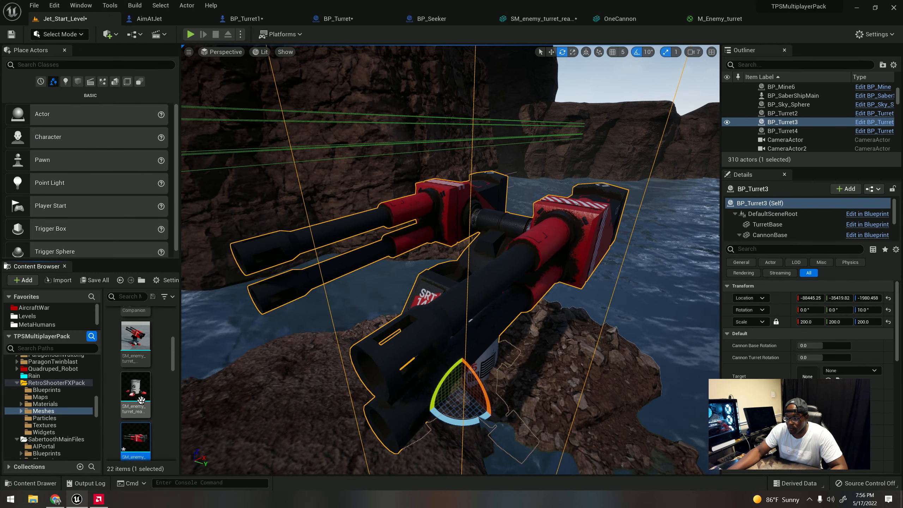
mouse_move(142, 395)
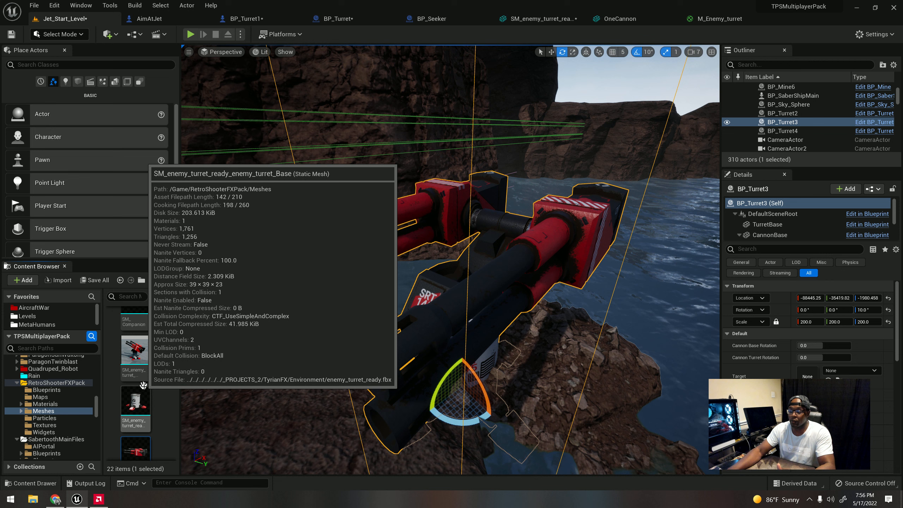
scroll(144, 398, "down", 1)
left_click(149, 404)
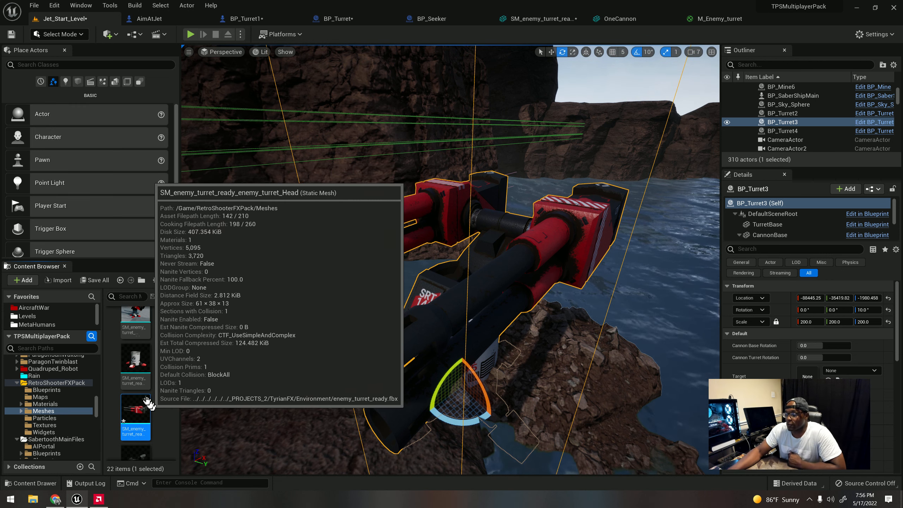
scroll(149, 405, "down", 1)
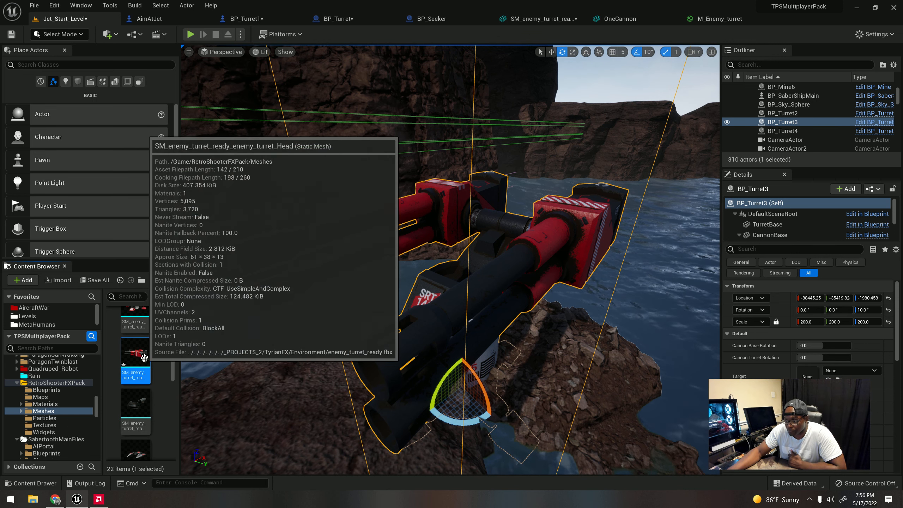
scroll(141, 359, "up", 2)
scroll(138, 363, "up", 3)
mouse_move(143, 384)
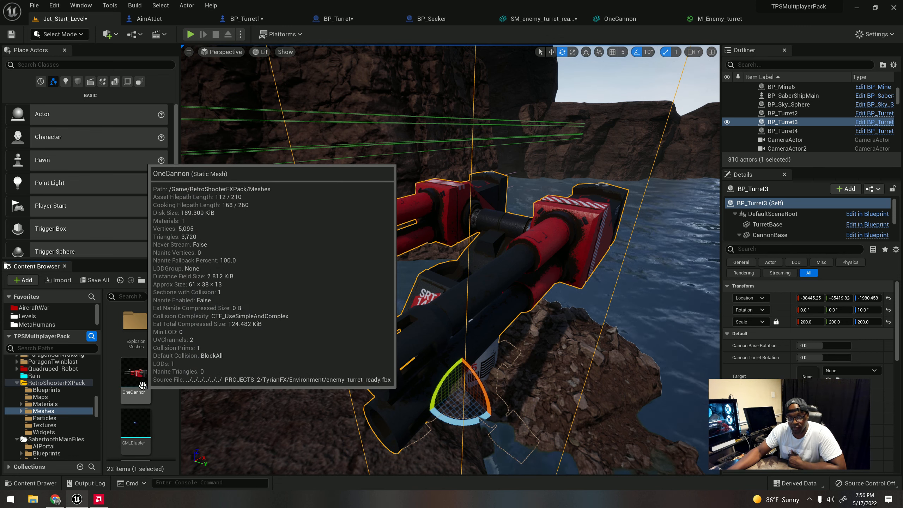
Export the OneCannon static mesh as OneCannon.FBX to the Sabertooth/OneCannon folder with FBX 2013 compatibility and collision included.
right_click(149, 380)
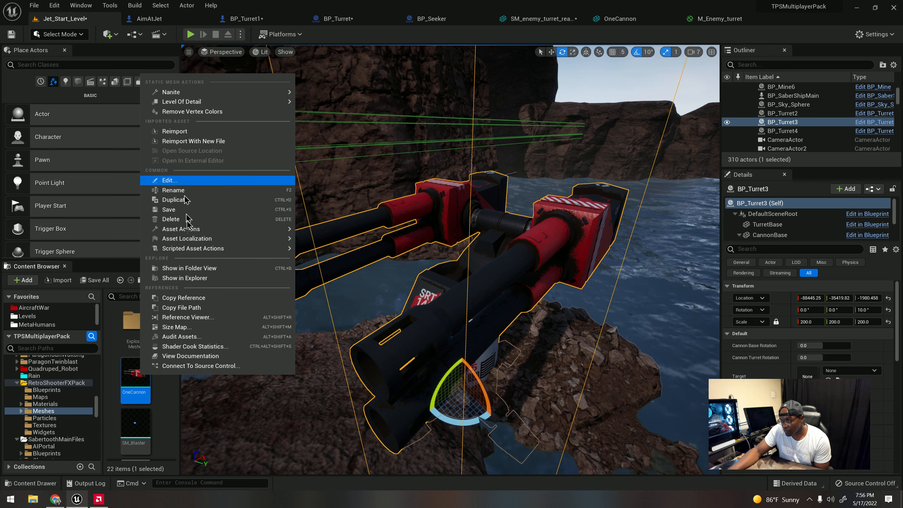
right_click(130, 370)
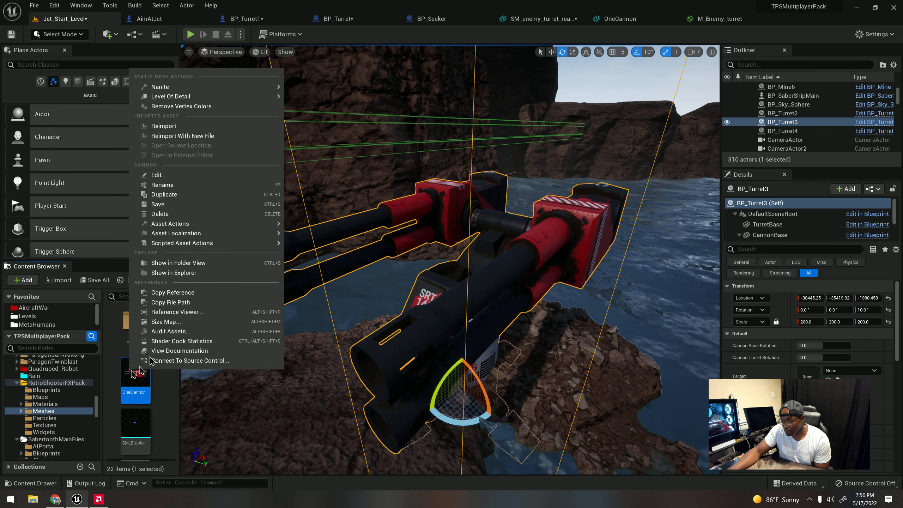
mouse_move(201, 224)
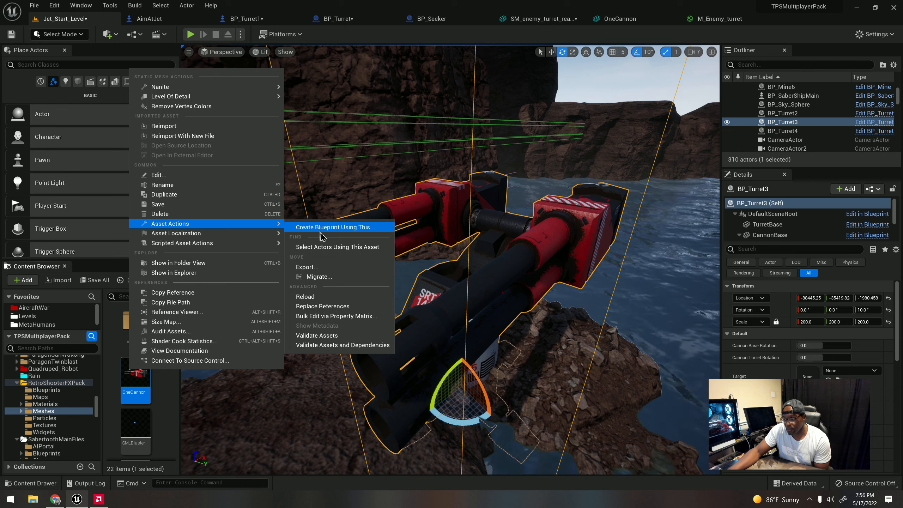
left_click(319, 268)
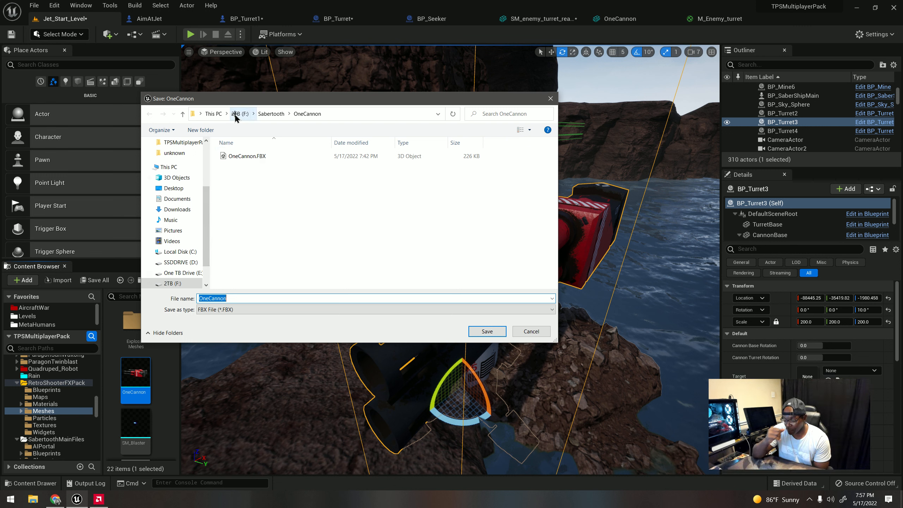
left_click(487, 332)
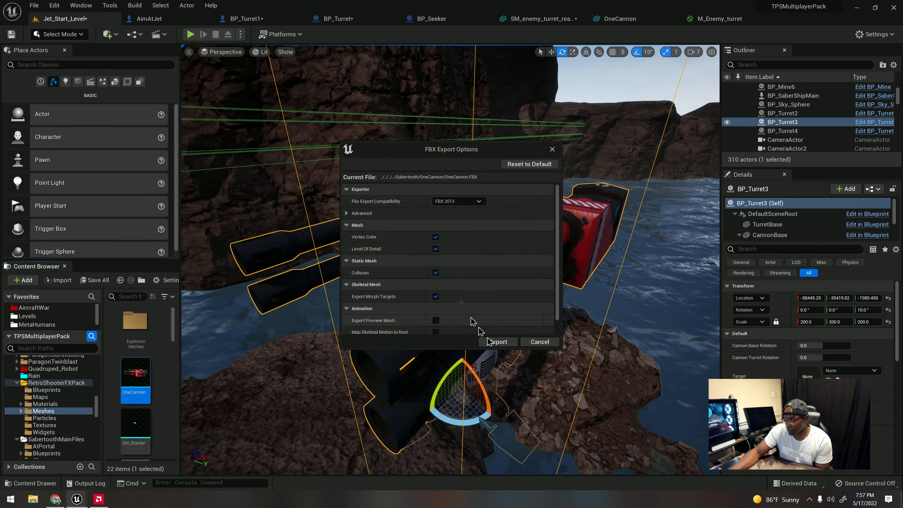
scroll(417, 270, "down", 1)
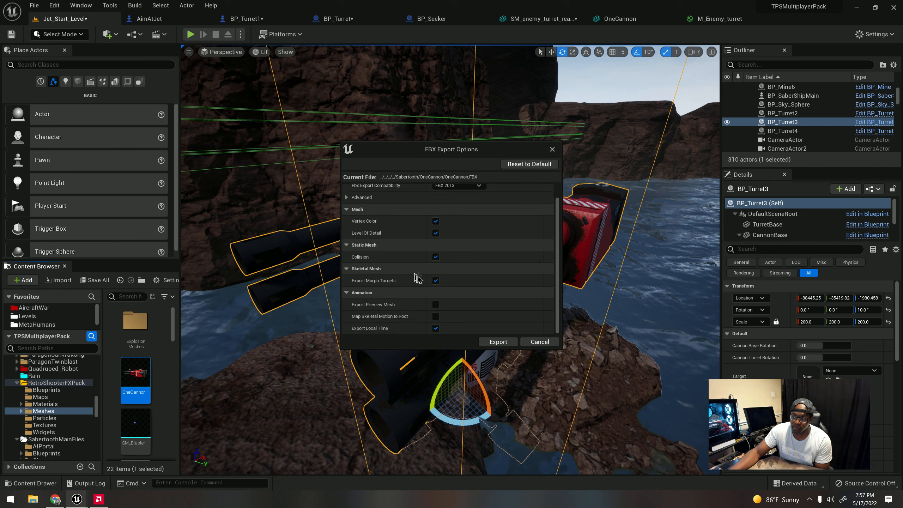
scroll(463, 294, "up", 1)
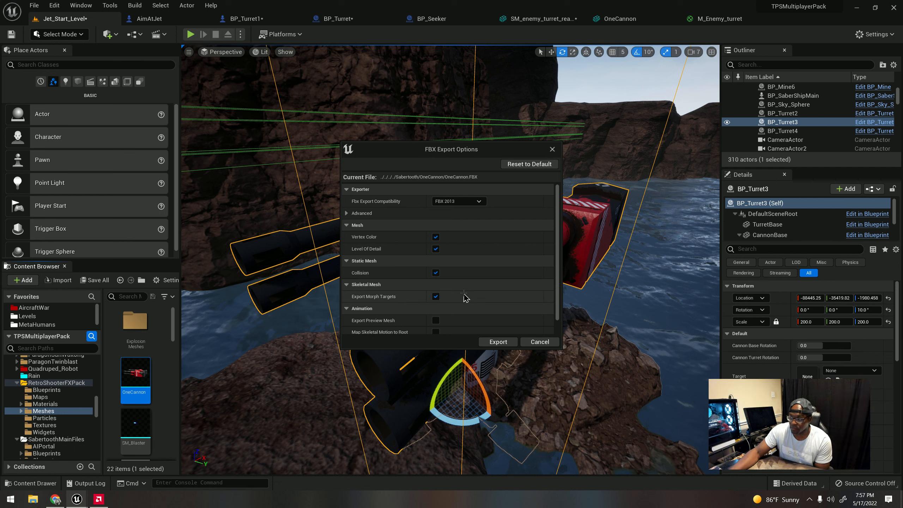
scroll(467, 297, "down", 1)
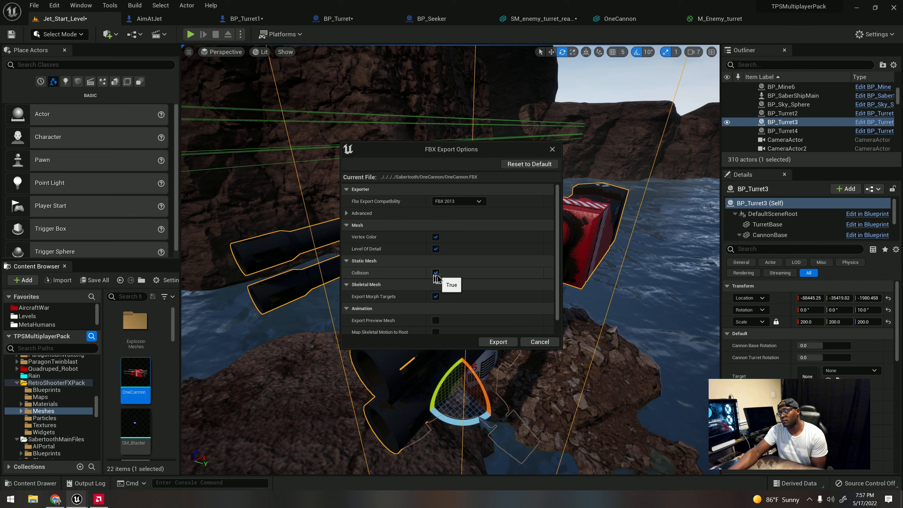
scroll(433, 279, "up", 1)
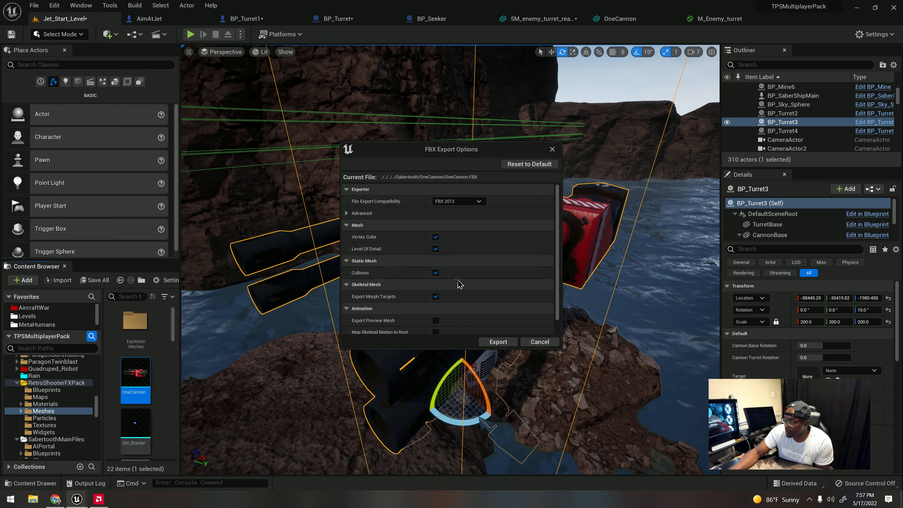
left_click(498, 342)
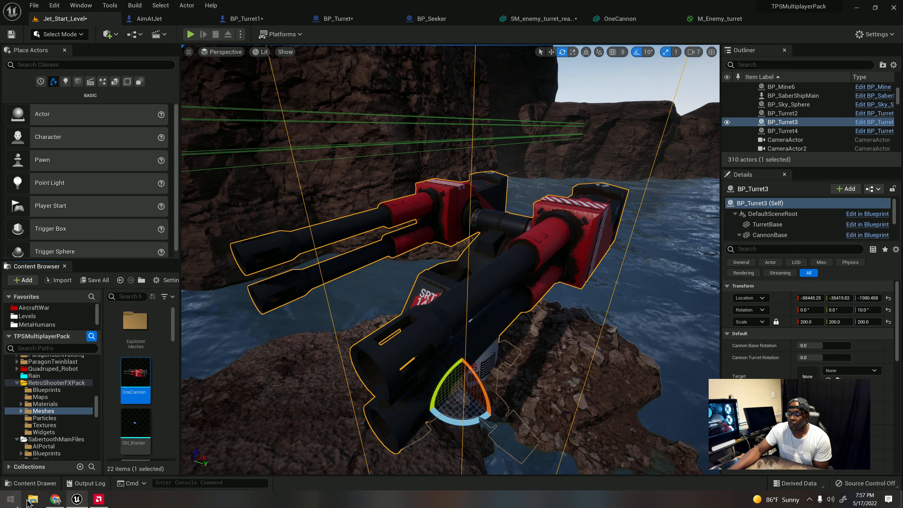
Launch Blender from the Windows search and dismiss its splash screen.
right_click(11, 499)
left_click(29, 447)
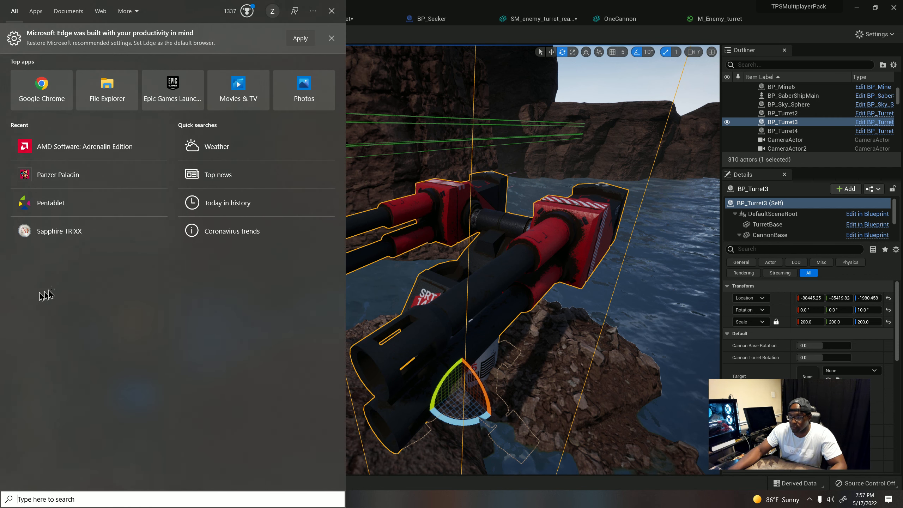
type("blender")
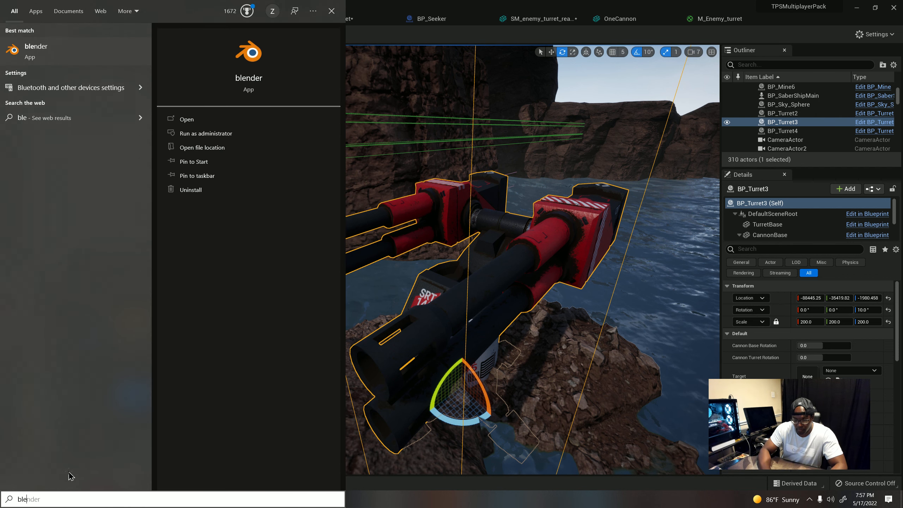
left_click(195, 121)
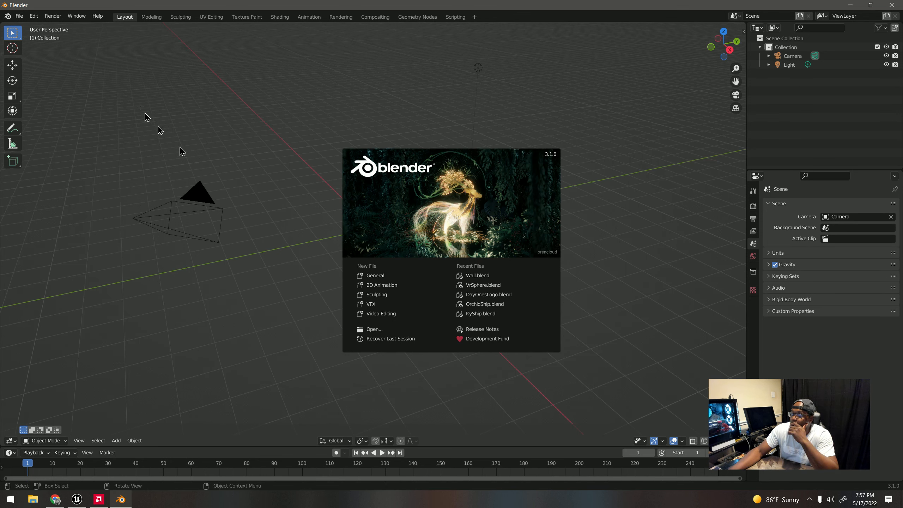
left_click(145, 116)
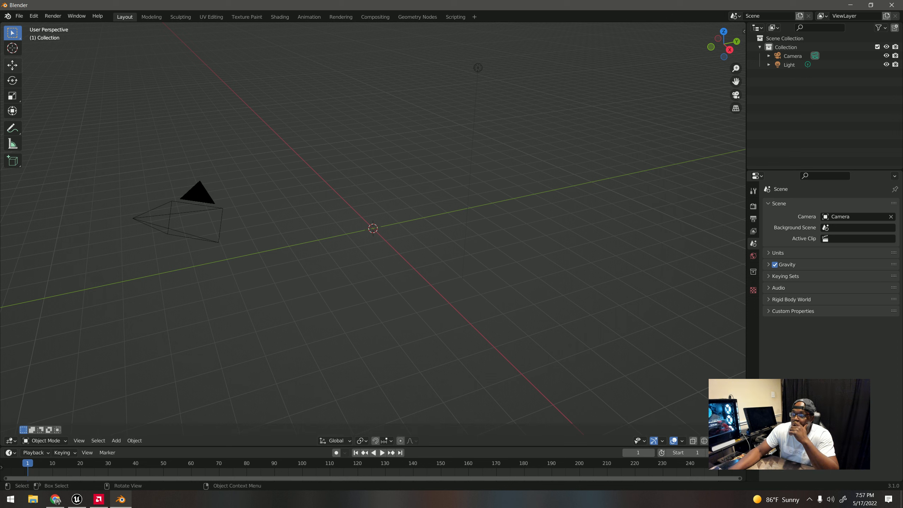
Import OneCannon.FBX from the Sabertooth/OneCannon folder into the scene.
left_click(20, 17)
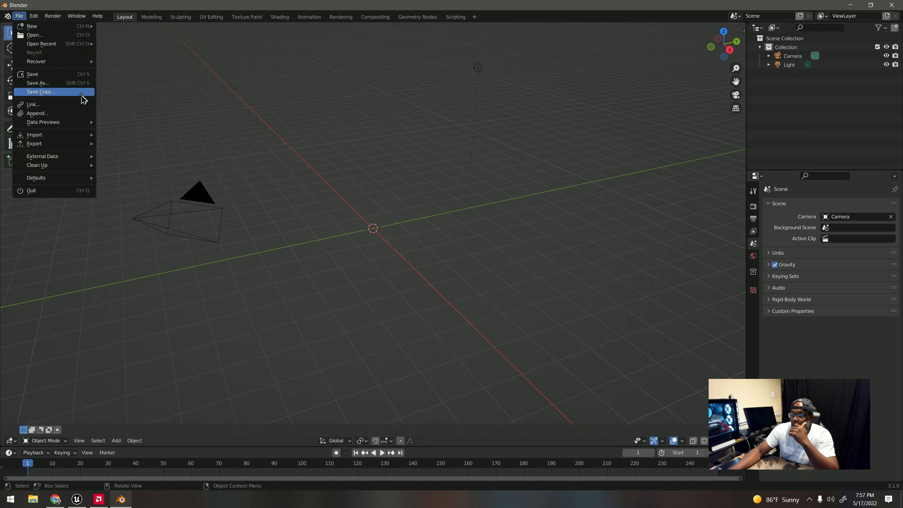
mouse_move(86, 135)
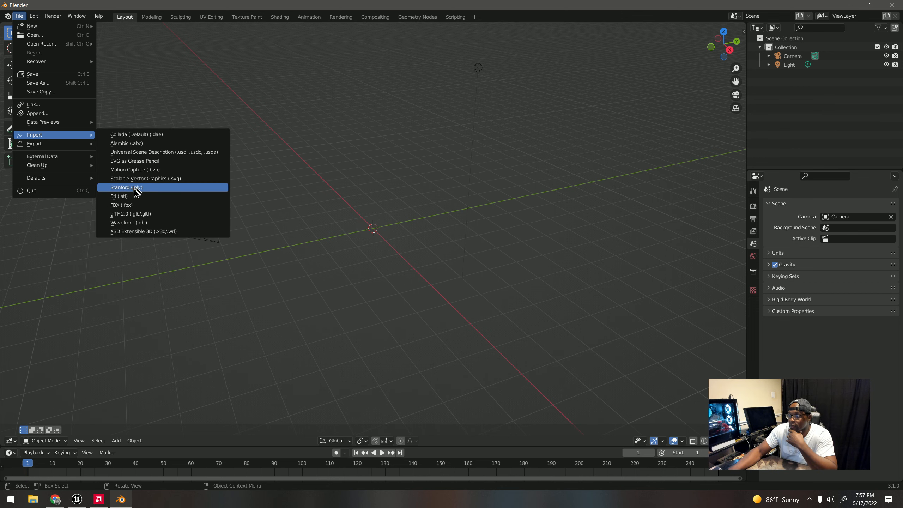
left_click(128, 207)
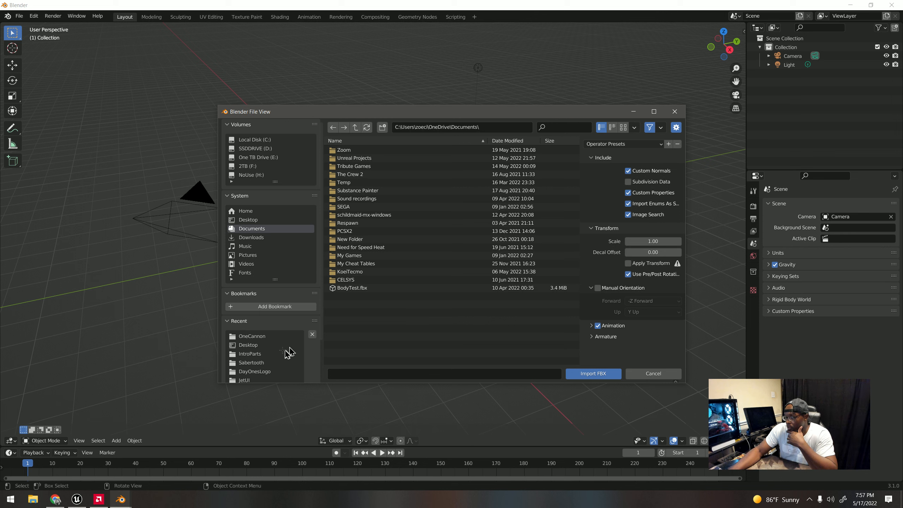
scroll(273, 345, "down", 3)
scroll(274, 345, "down", 2)
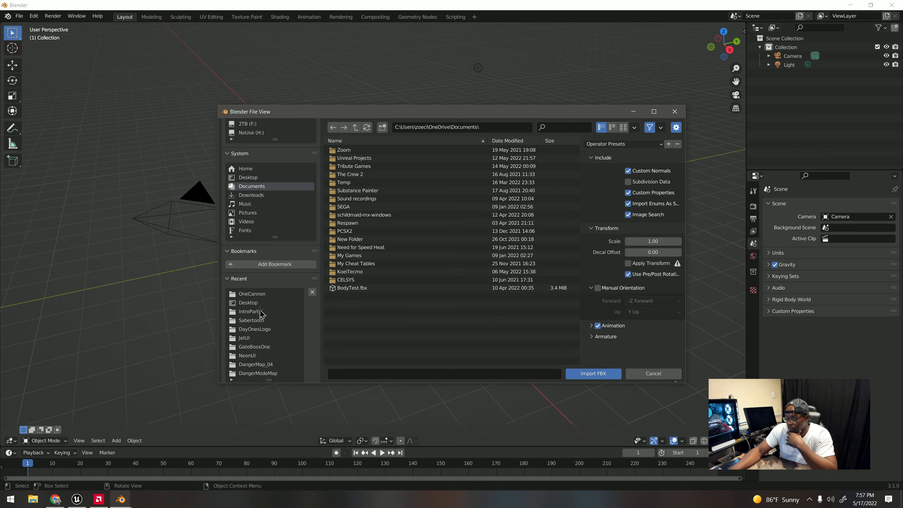
left_click(252, 294)
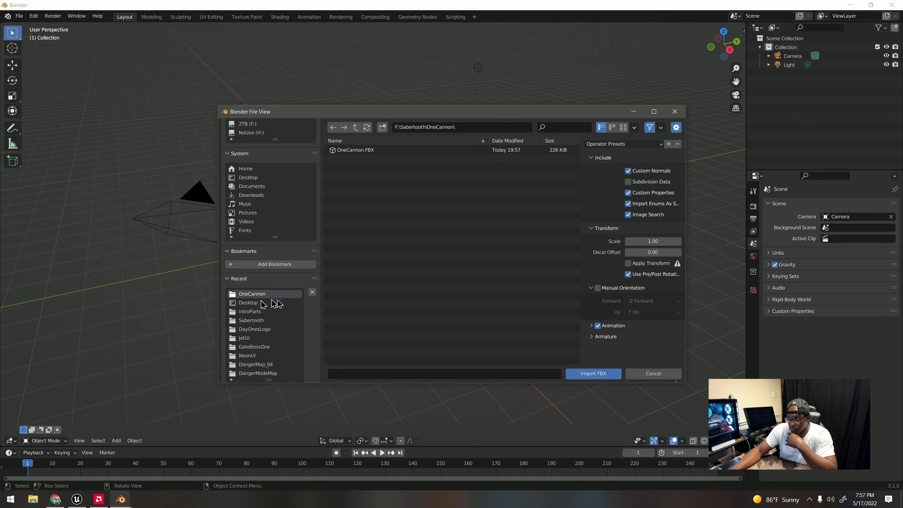
double_click(360, 151)
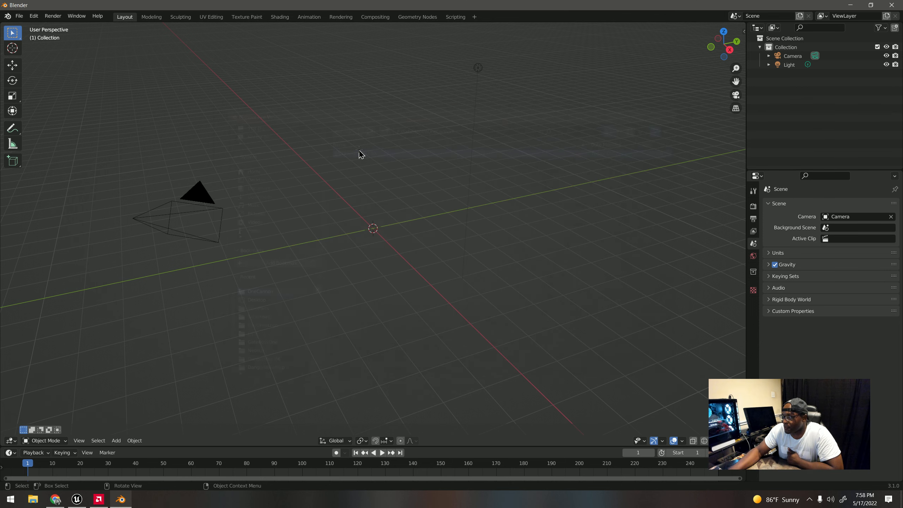
Delete the UCX_OneCannon collision box that covers the imported twin cannons.
scroll(354, 243, "up", 10)
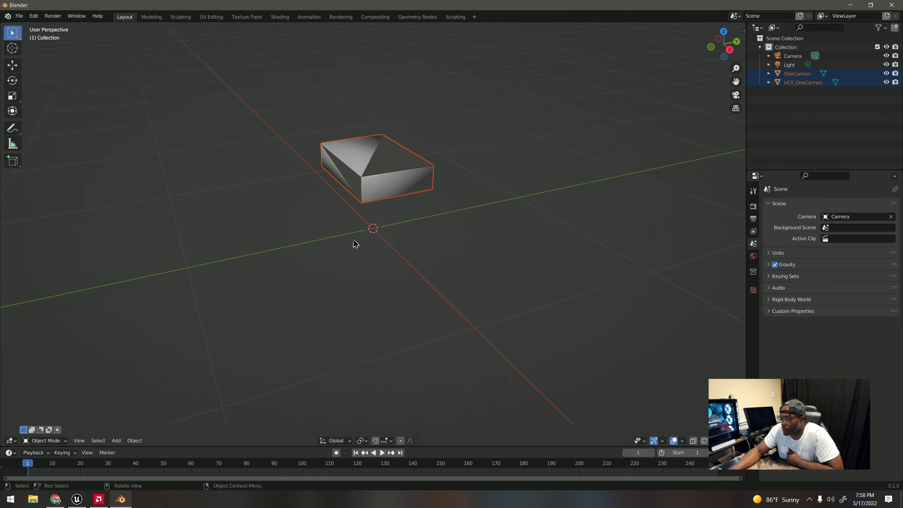
right_click(375, 176)
right_click(425, 188)
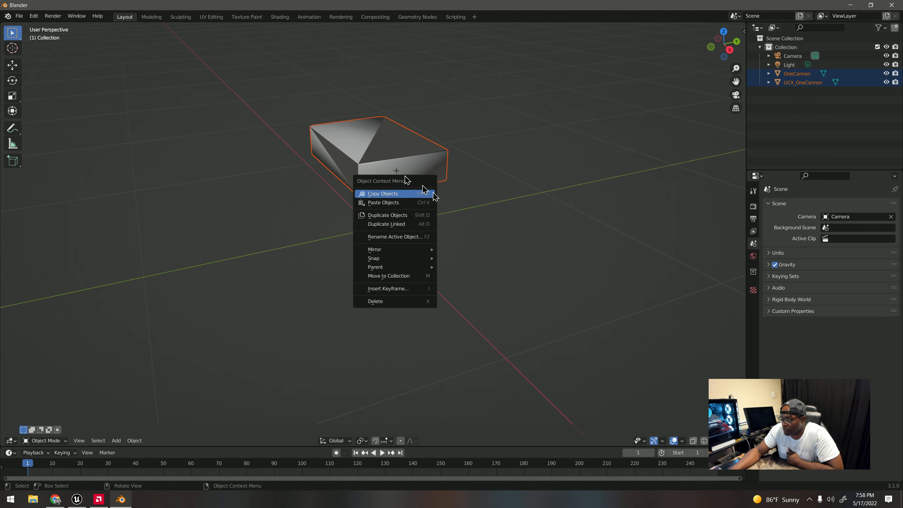
scroll(326, 163, "down", 1)
right_click(279, 151)
middle_click_drag(349, 117, 407, 233, "shift")
right_click(388, 174)
left_click(395, 222)
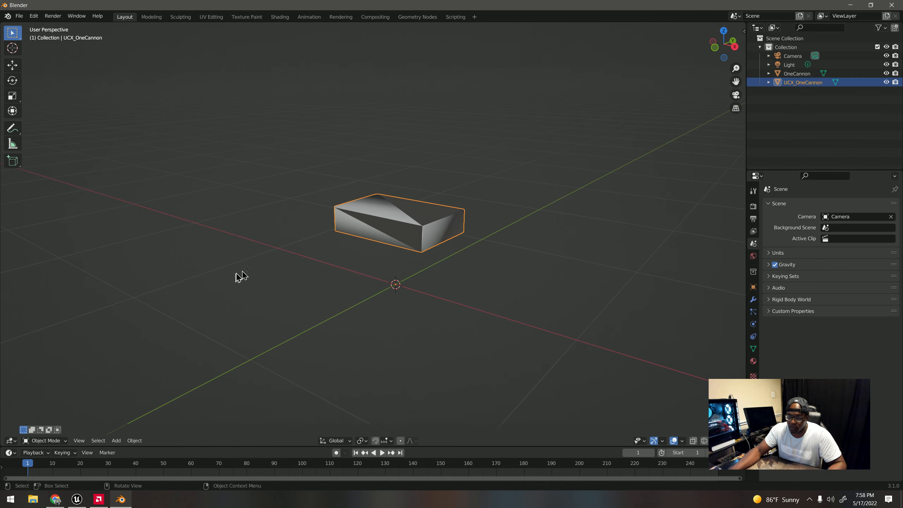
left_click(381, 227)
left_click(343, 228)
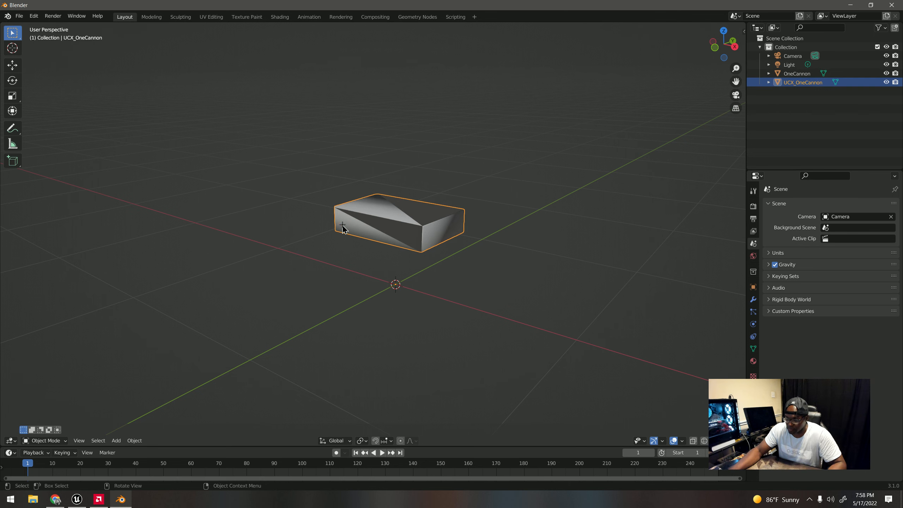
key("Delete")
mouse_move(415, 227)
middle_mouse_down()
mouse_move(399, 254)
mouse_move(518, 216)
mouse_move(448, 228)
mouse_move(490, 232)
mouse_move(412, 234)
mouse_move(429, 221)
mouse_move(379, 193)
mouse_move(446, 217)
mouse_move(413, 202)
mouse_move(447, 238)
mouse_move(401, 234)
mouse_move(476, 231)
mouse_move(428, 217)
middle_mouse_up()
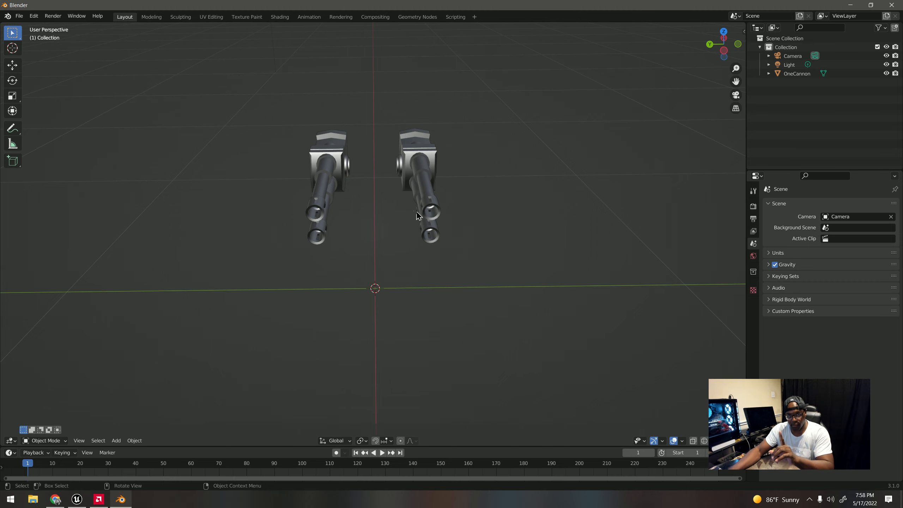
Open the OneCannon mesh for vertex editing and show it in wireframe.
middle_click_drag(540, 192, 383, 290)
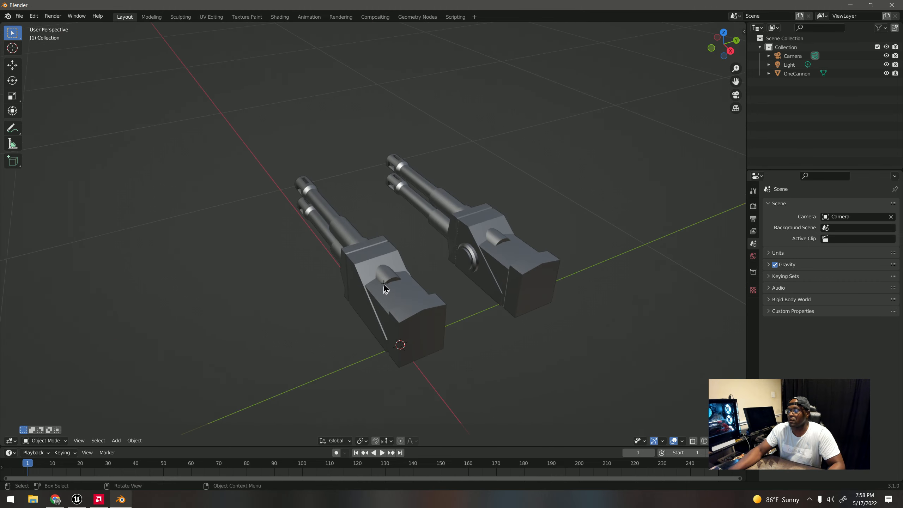
left_click(386, 286)
key("Tab")
mouse_move(384, 284)
middle_mouse_down()
mouse_move(401, 279)
mouse_move(366, 265)
mouse_move(365, 284)
middle_mouse_up()
key("z")
left_click(309, 278)
scroll(323, 272, "down", 5)
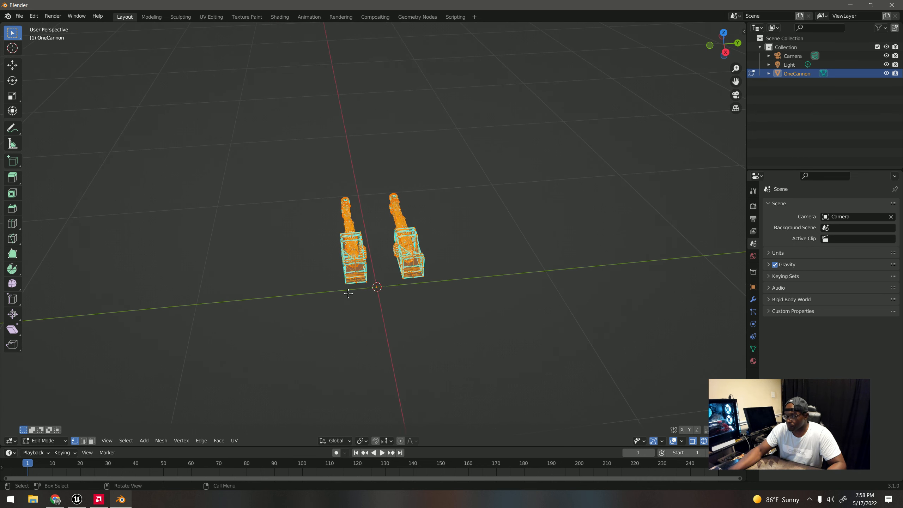
Circle-select all geometry of the cannon on the negative Y side and delete its faces.
key("alt+a")
key("c")
mouse_move(348, 291)
left_mouse_down()
mouse_move(336, 208)
mouse_move(349, 289)
left_mouse_up()
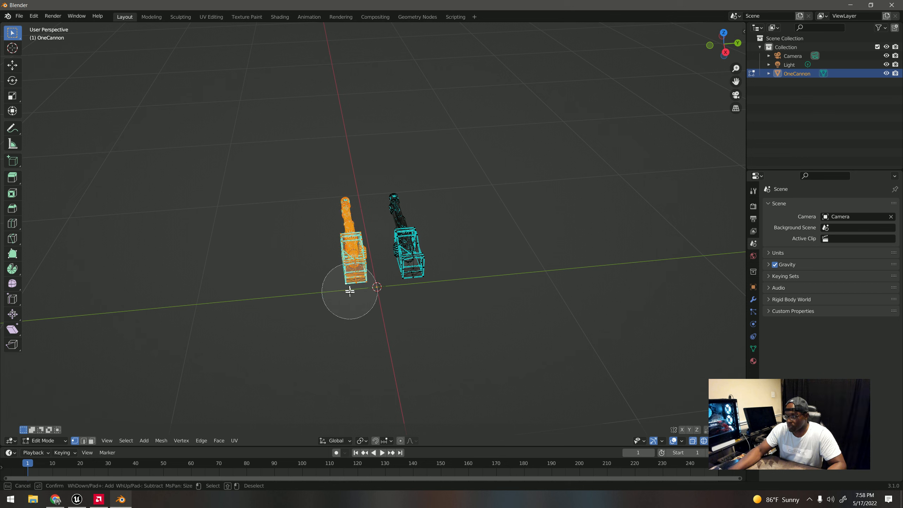
key("Escape")
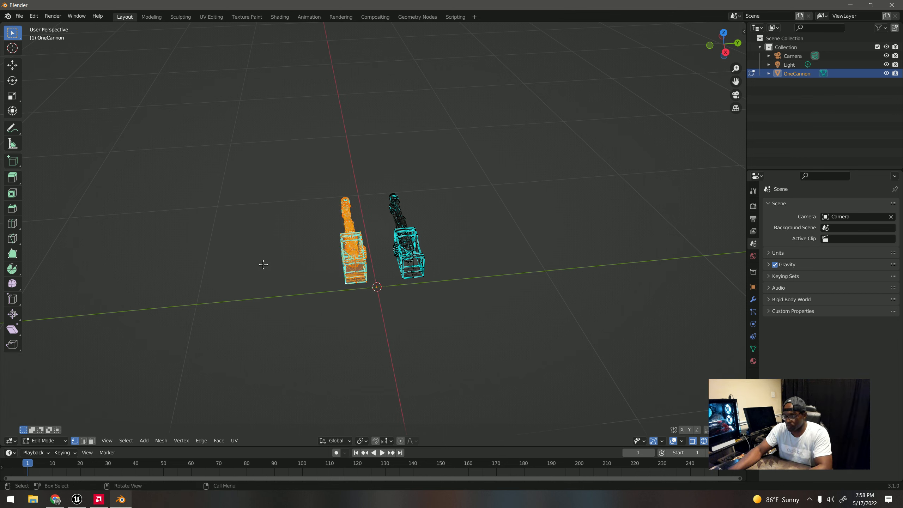
key("x")
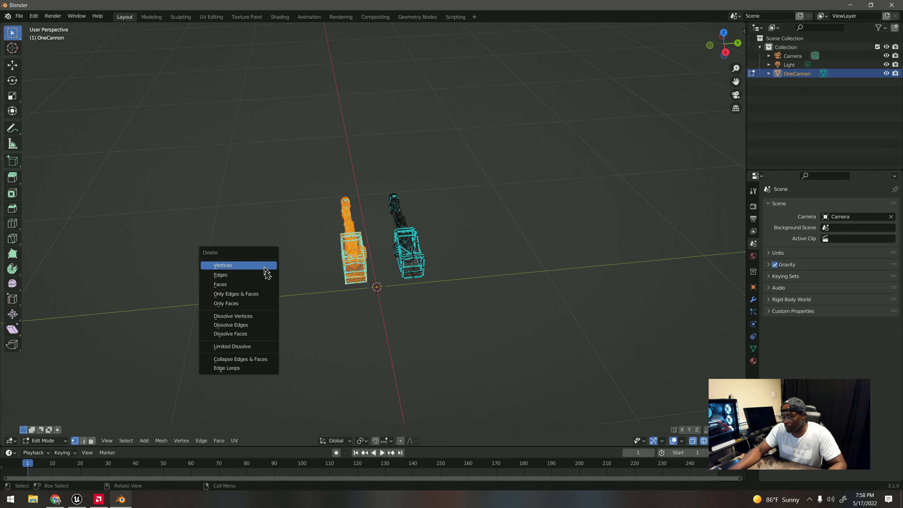
left_click(241, 287)
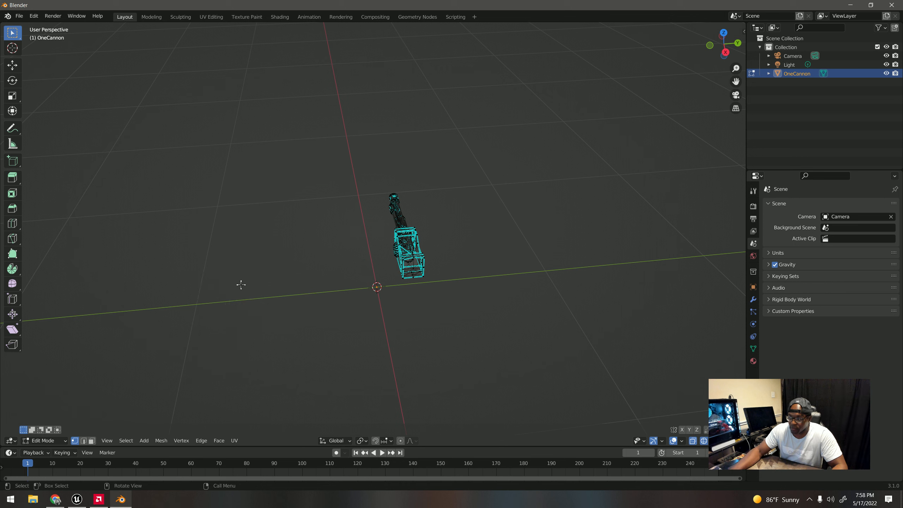
key("ctrl+z")
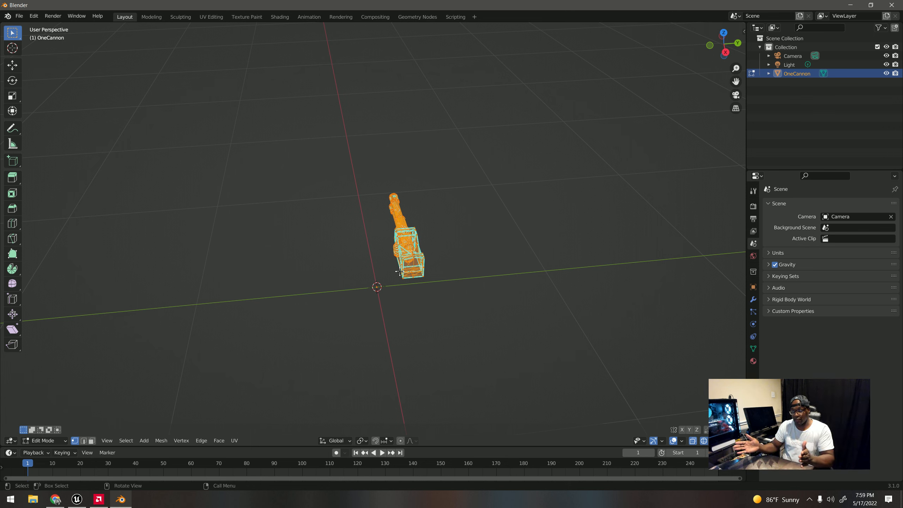
Select the whole remaining cannon and, in front view, move it down along Z to be centred vertically on the X axis line.
left_click(376, 304)
key("a")
key("KP_1")
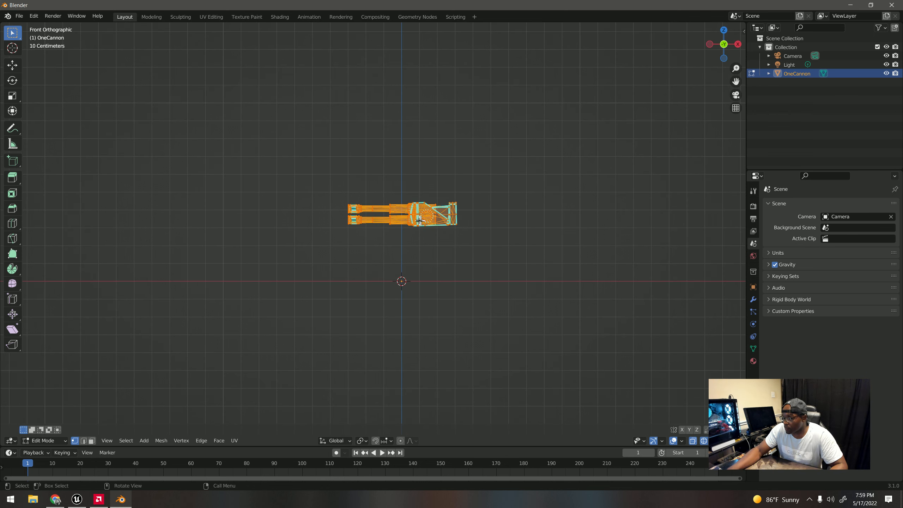
left_click(12, 65)
left_click_drag(395, 178, 394, 250)
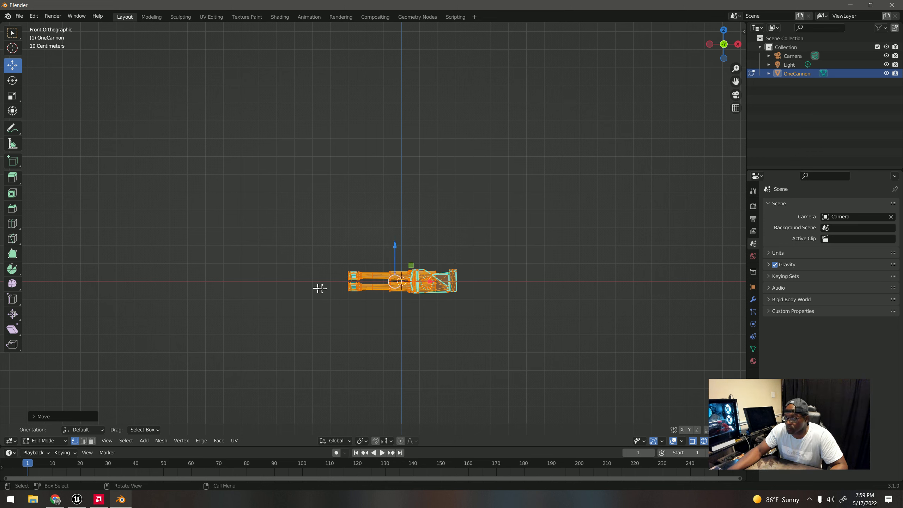
left_click(162, 441)
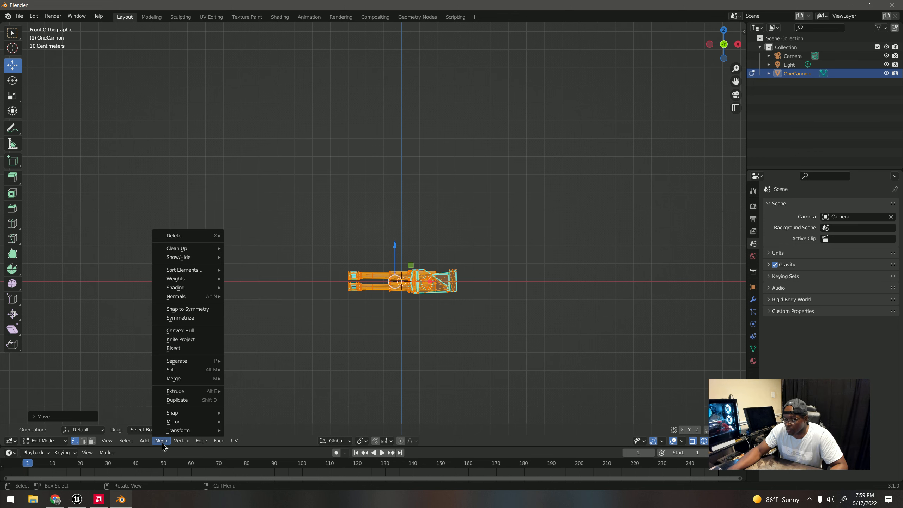
mouse_move(189, 301)
left_click(300, 213)
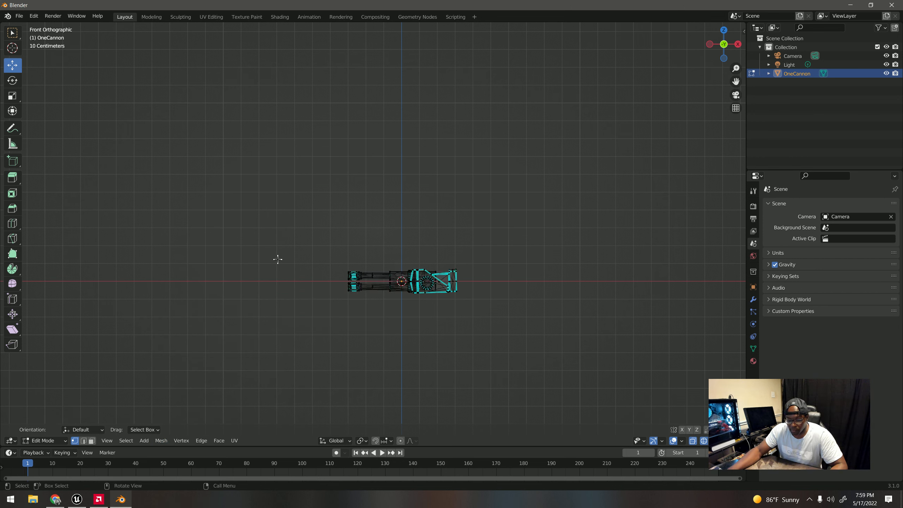
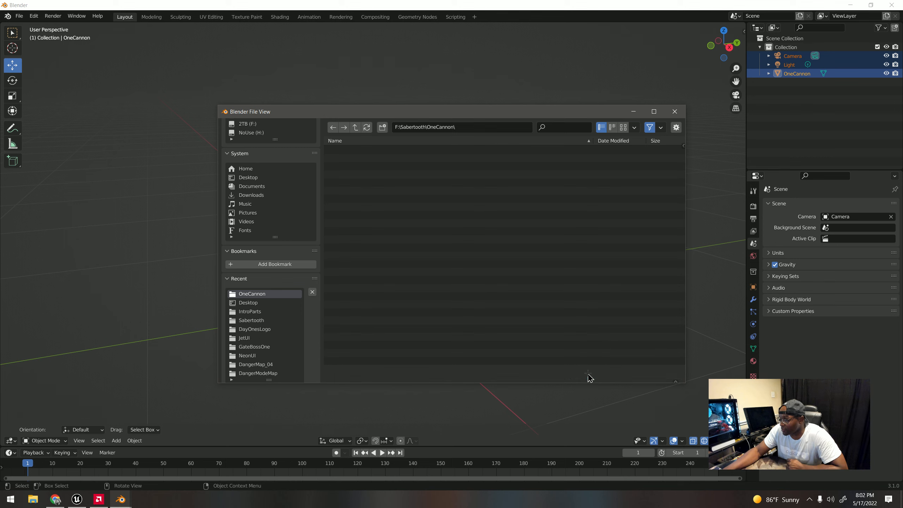
Save the scene as OneCannonArm.blend in the Sabertooth/OneCannon folder and switch to Unreal Editor.
left_click(593, 373)
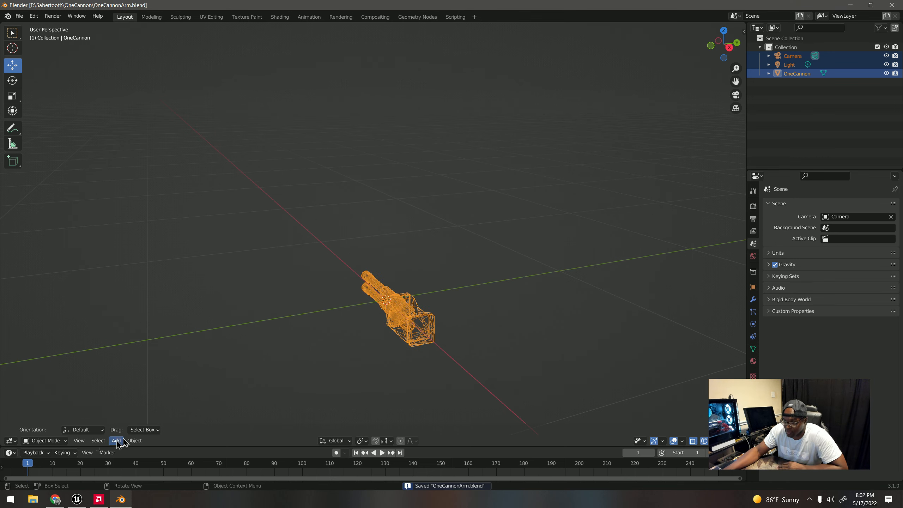
left_click(77, 499)
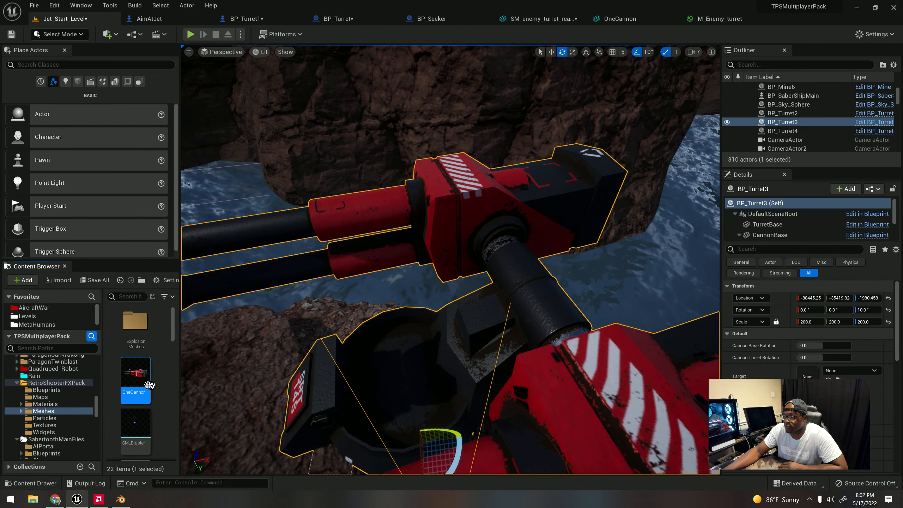
Reimport the OneCannon static mesh from the OneCannon.FBX source file and resolve the material conflict by resetting to the FBX materials.
mouse_move(145, 381)
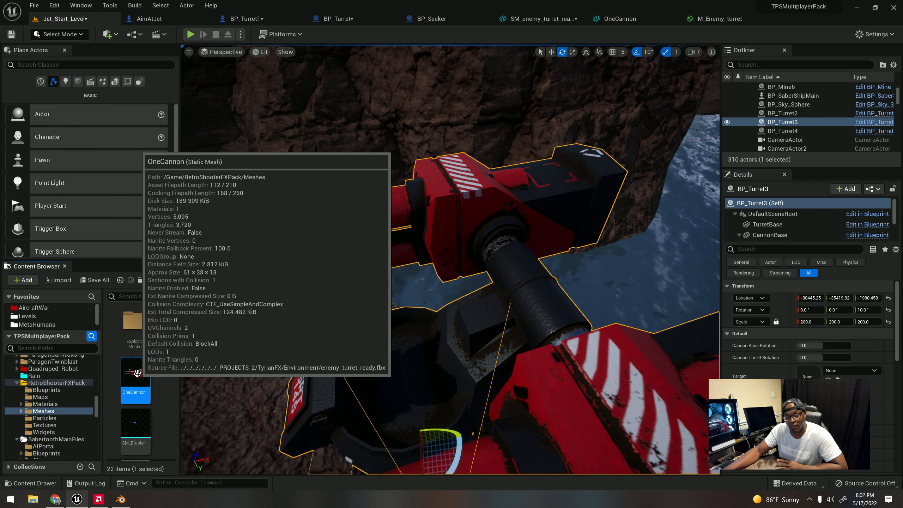
right_click(137, 372)
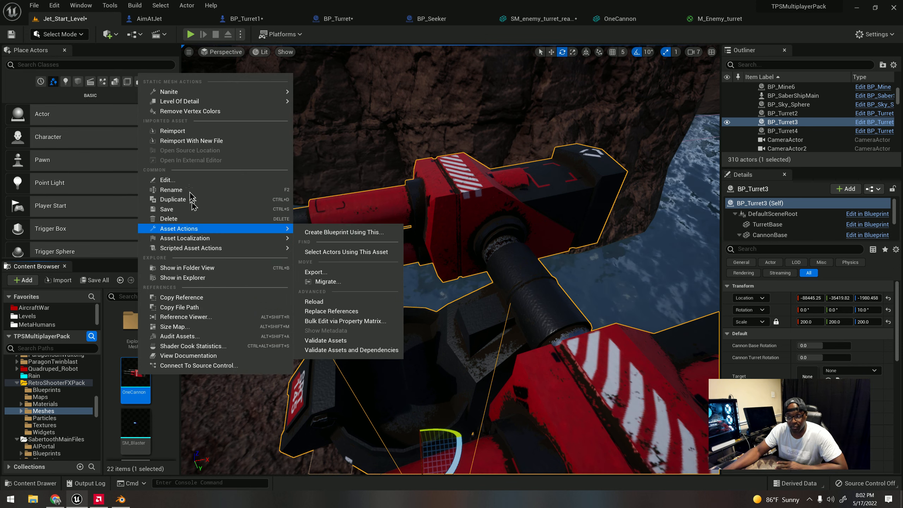
left_click(173, 130)
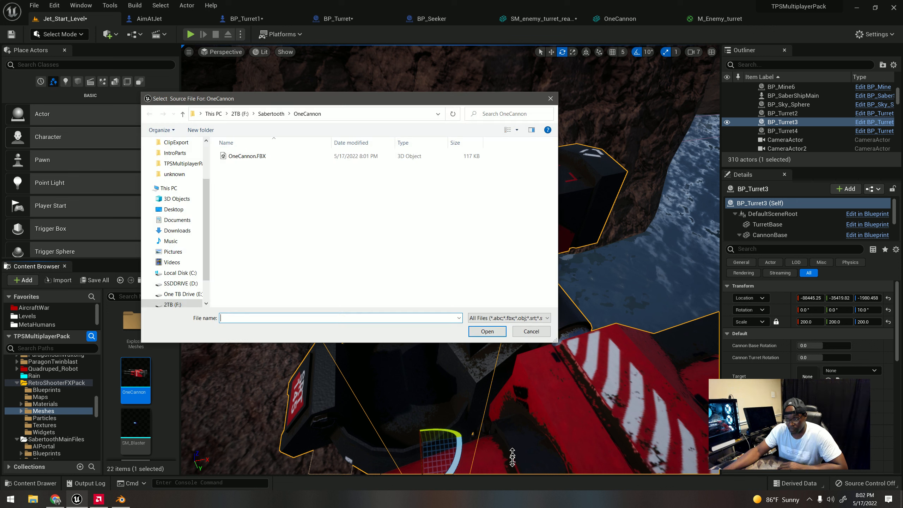
left_click(252, 156)
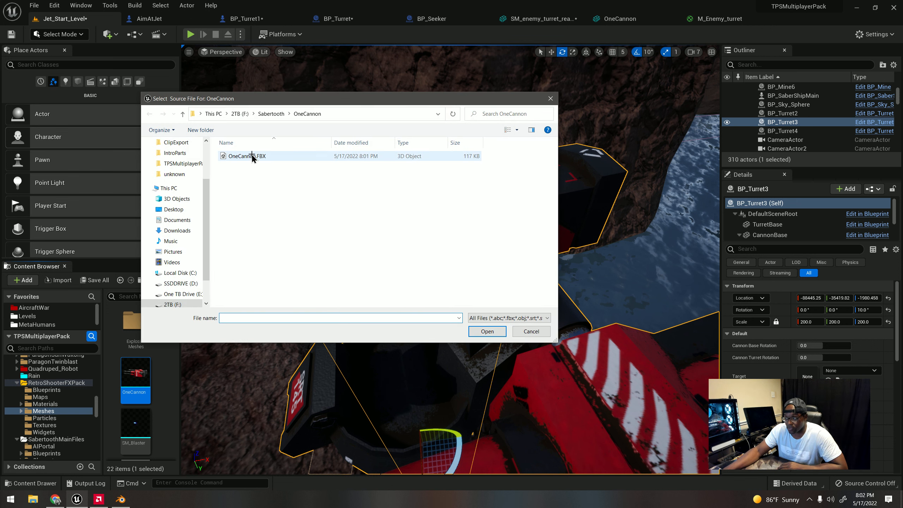
double_click(252, 157)
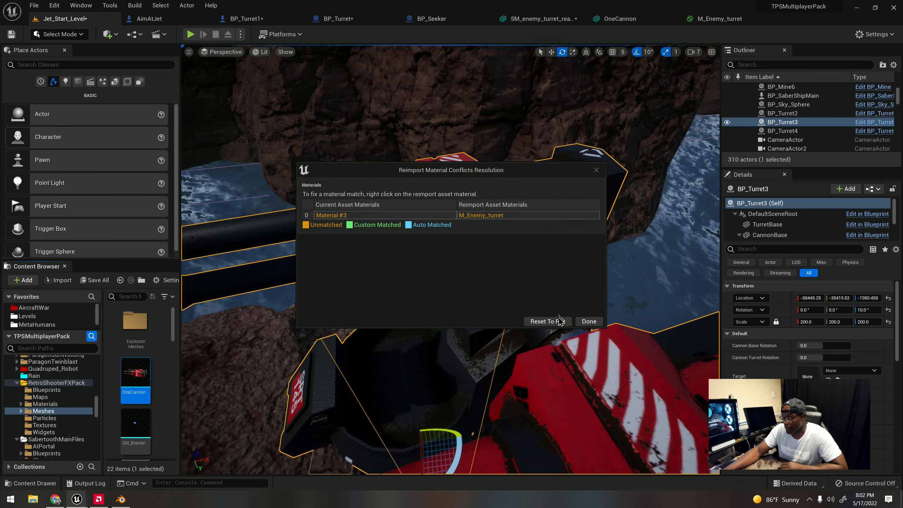
left_click(560, 321)
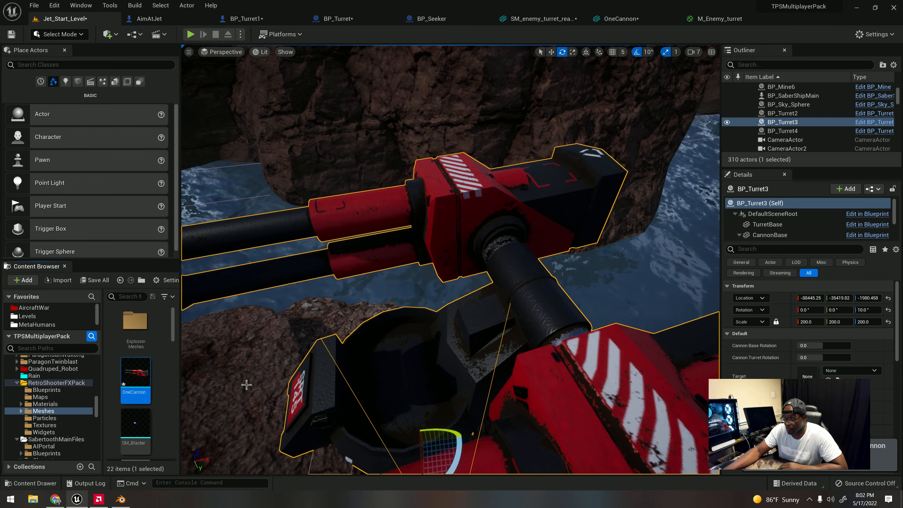
Examine the reimported OneCannon mesh in its static mesh editor and return to Jet_Start_Level.
double_click(136, 381)
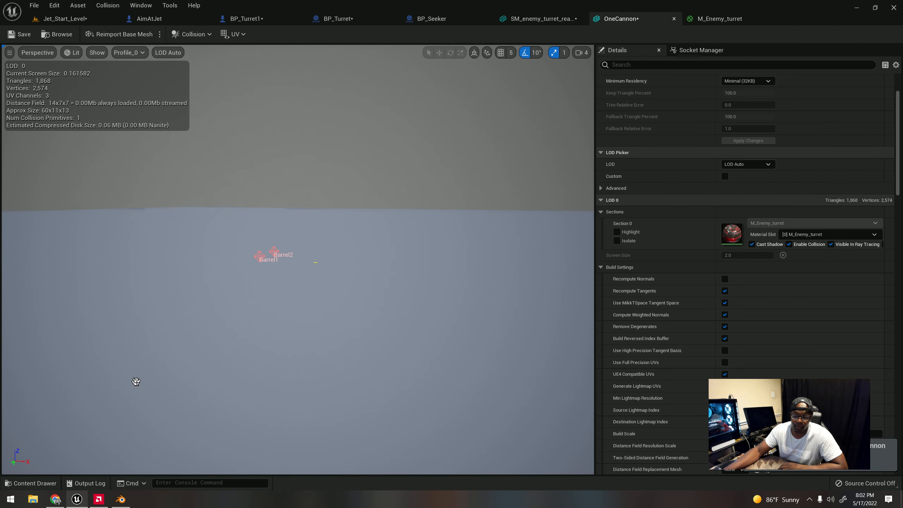
scroll(259, 352, "down", 5)
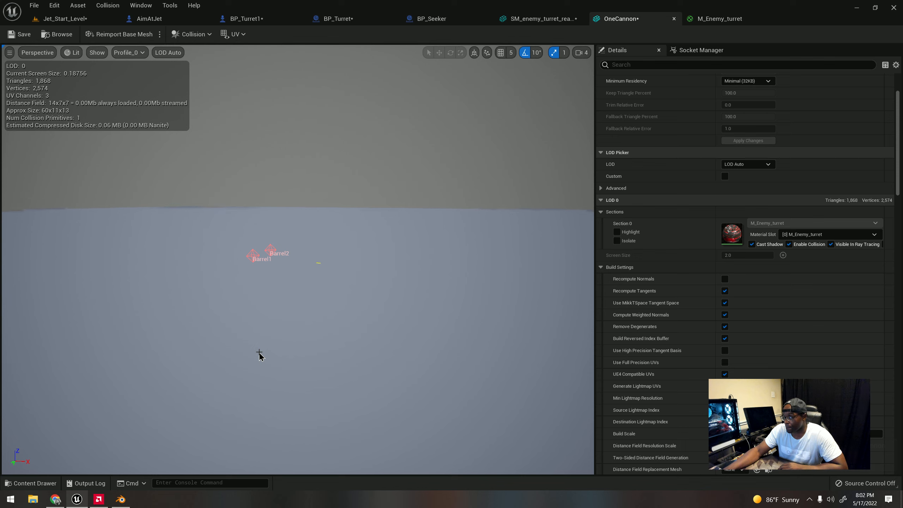
mouse_move(291, 310)
right_mouse_down()
mouse_move(272, 311)
mouse_move(293, 297)
mouse_move(279, 306)
right_mouse_up()
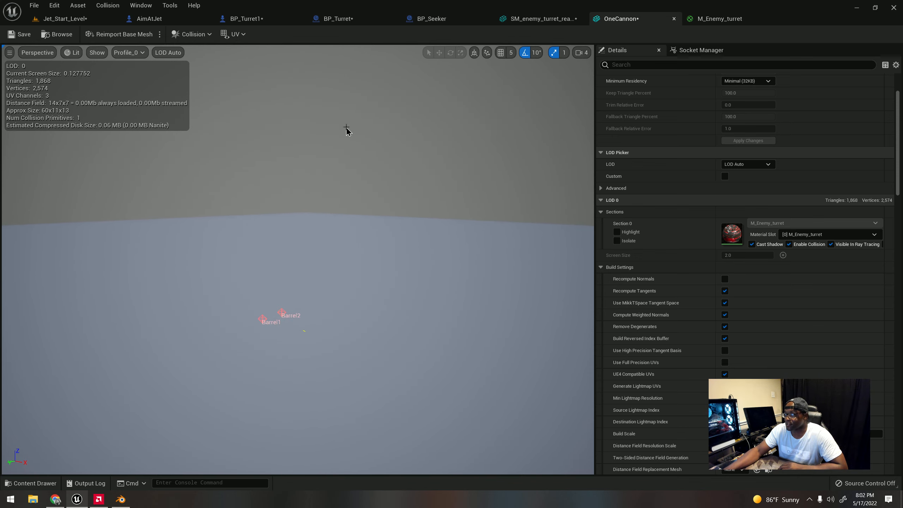
left_click(56, 19)
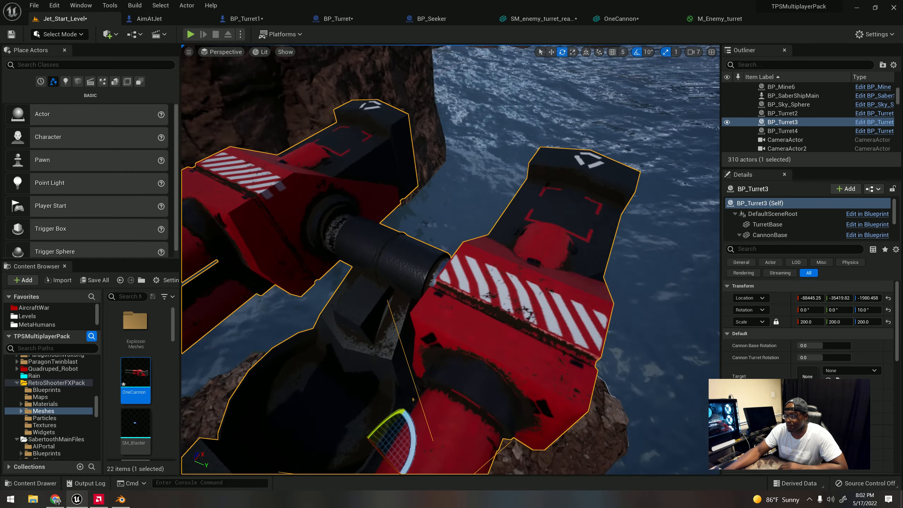
Select the AimAtJet actor and move it along X away from the rock it sits on.
right_click_drag(413, 399, 262, 343)
key("w")
left_click(345, 299)
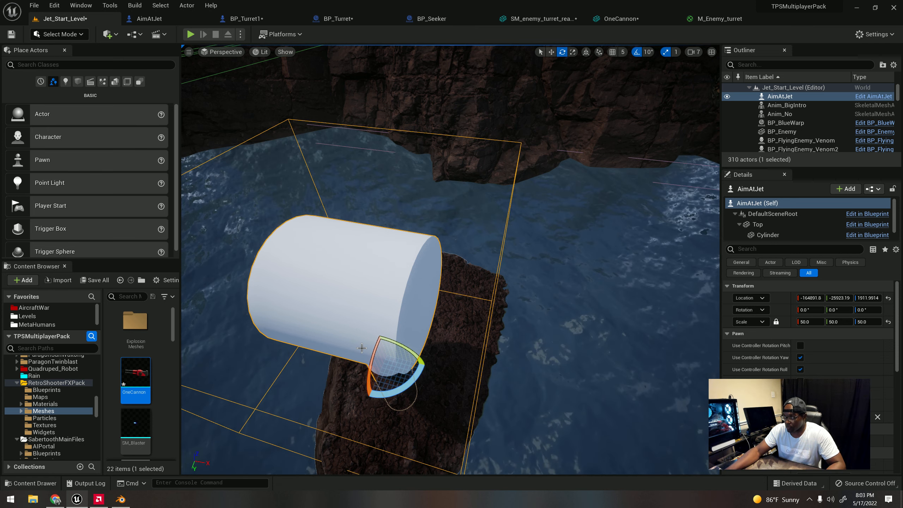
key("w")
left_click_drag(411, 362, 212, 339)
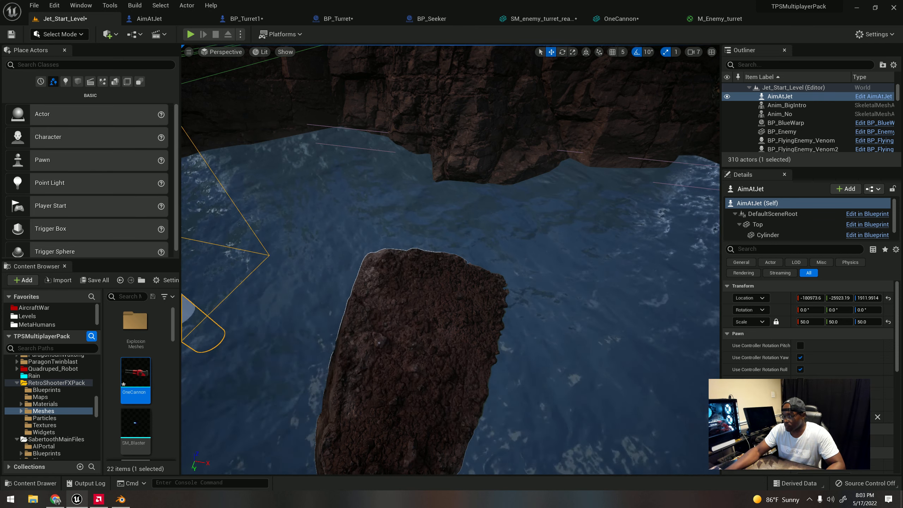
Place the OneCannon mesh in the level above the water at a scale of 50 and shift it along Y.
left_click_drag(135, 374, 526, 103)
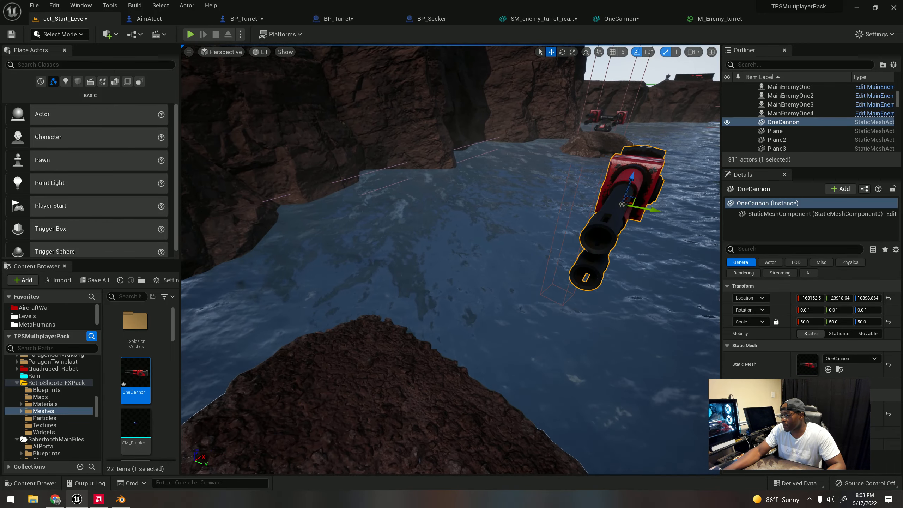
right_click_drag(554, 218, 622, 199)
left_click_drag(554, 218, 453, 214)
right_click_drag(443, 228, 480, 274)
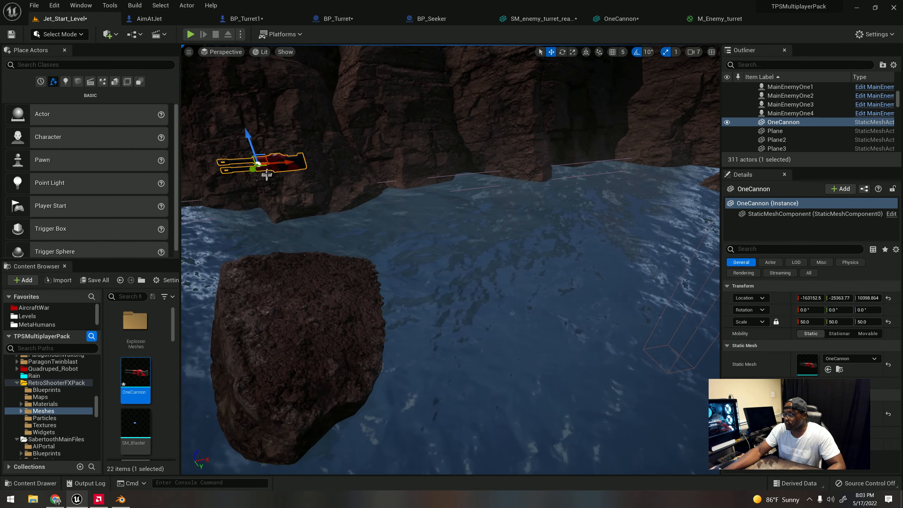
Move the placed OneCannon along X across the level to beside the BP_Turret3 turret, keeping the camera with it.
left_click_drag(267, 175, 546, 157, "shift")
right_click_drag(450, 214, 478, 214)
right_click_drag(405, 218, 435, 221)
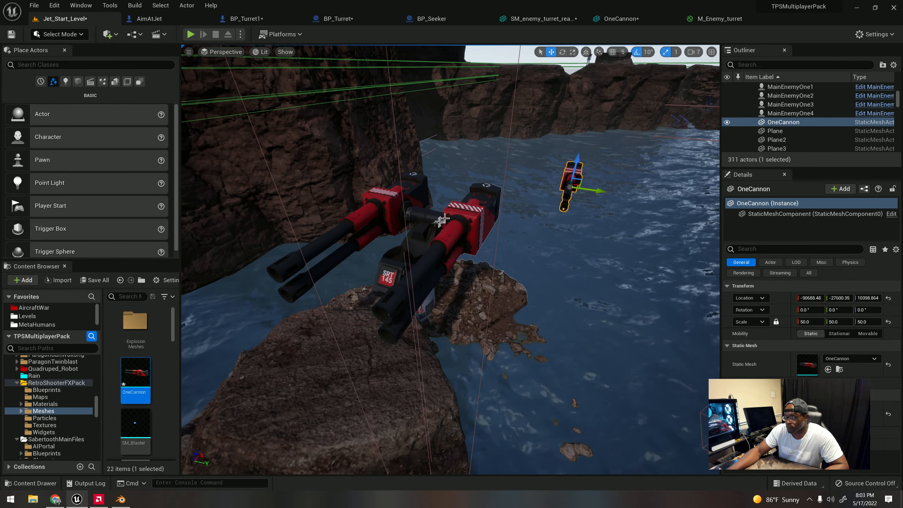
Examine the OneCannon beside the turret's two cannons and connecting axle from several angles to compare them.
right_click_drag(451, 213, 470, 207)
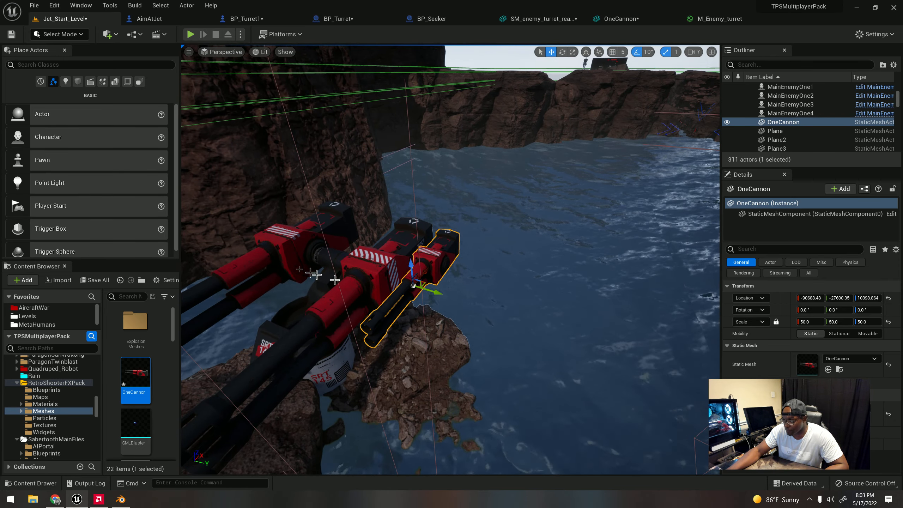
right_click_drag(373, 295, 569, 295)
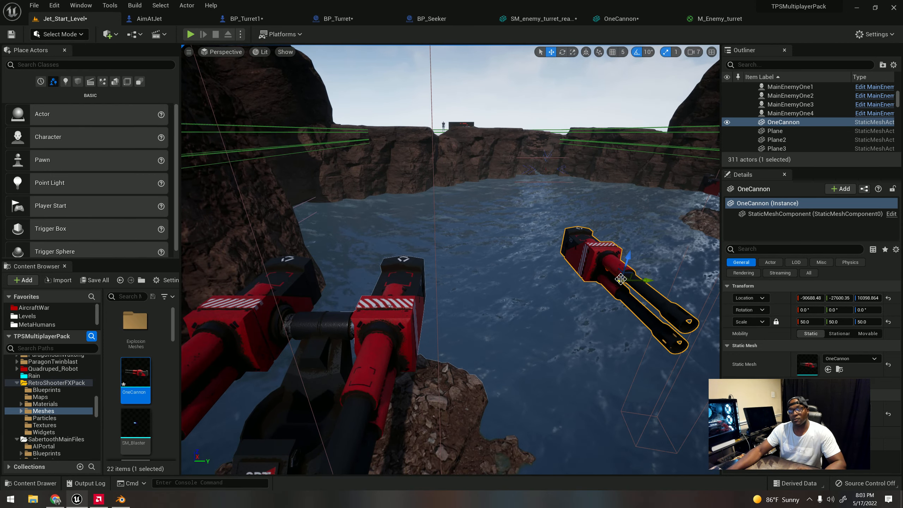
right_click_drag(454, 317, 345, 329)
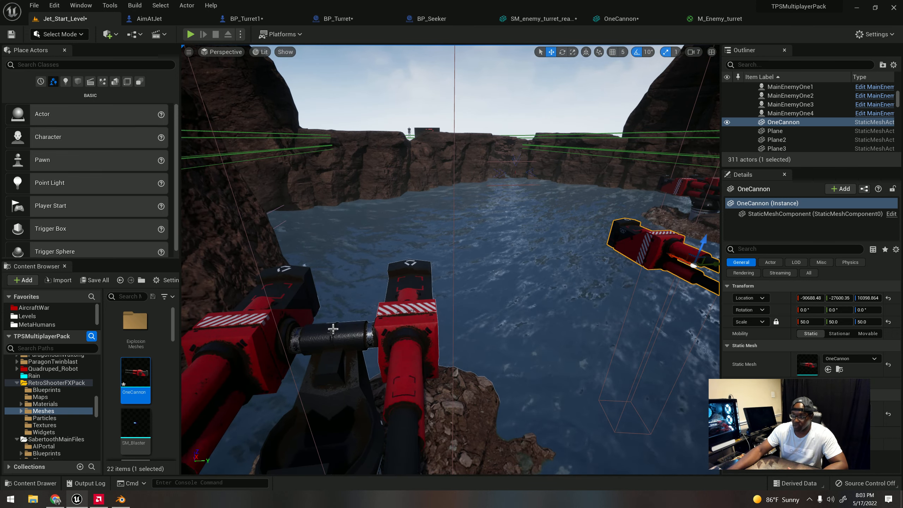
mouse_move(333, 328)
middle_mouse_down()
mouse_move(322, 331)
mouse_move(340, 338)
middle_mouse_up()
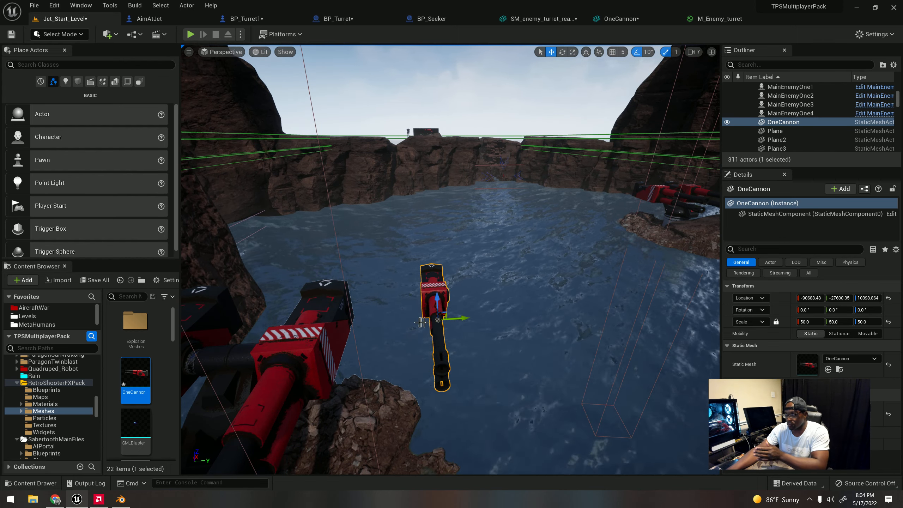
right_click_drag(422, 321, 369, 316)
left_click_drag(648, 380, 238, 262)
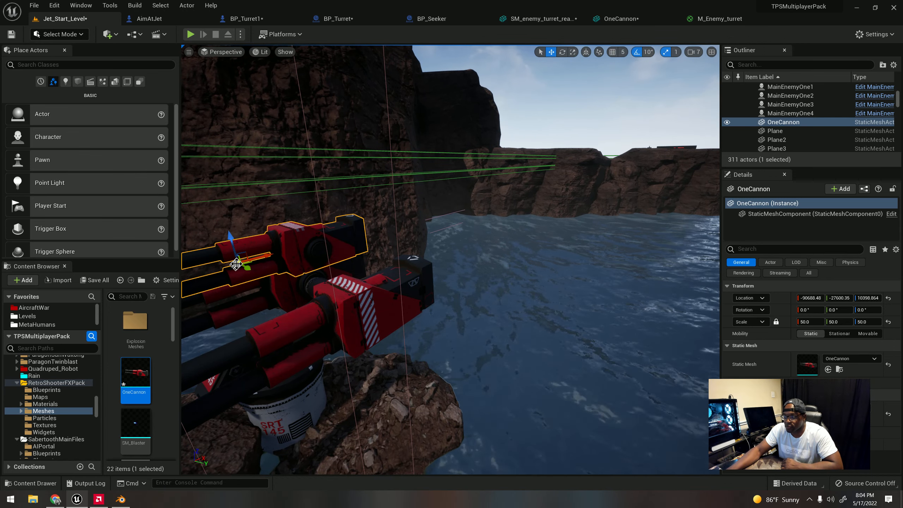
right_click_drag(237, 263, 191, 263)
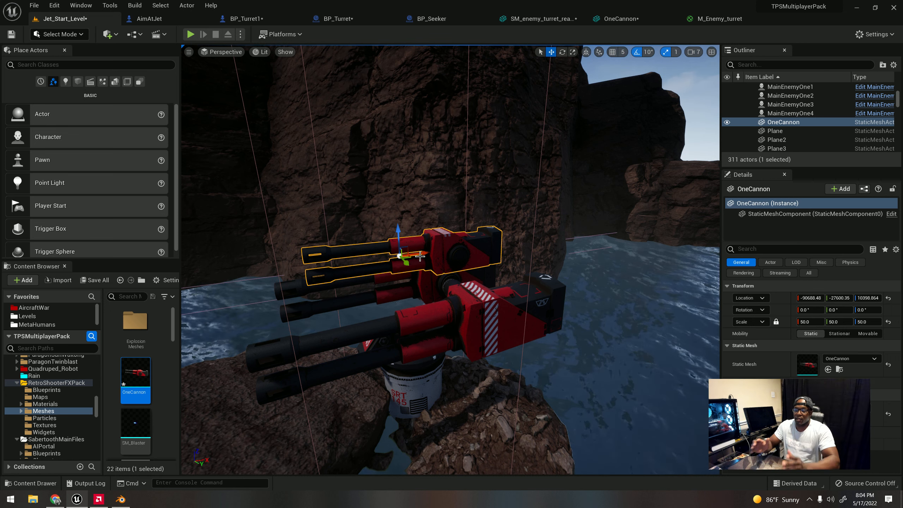
Move the OneCannon along Y to the far side of the turret, to about -29397.8.
right_click_drag(399, 288, 467, 288)
key("a")
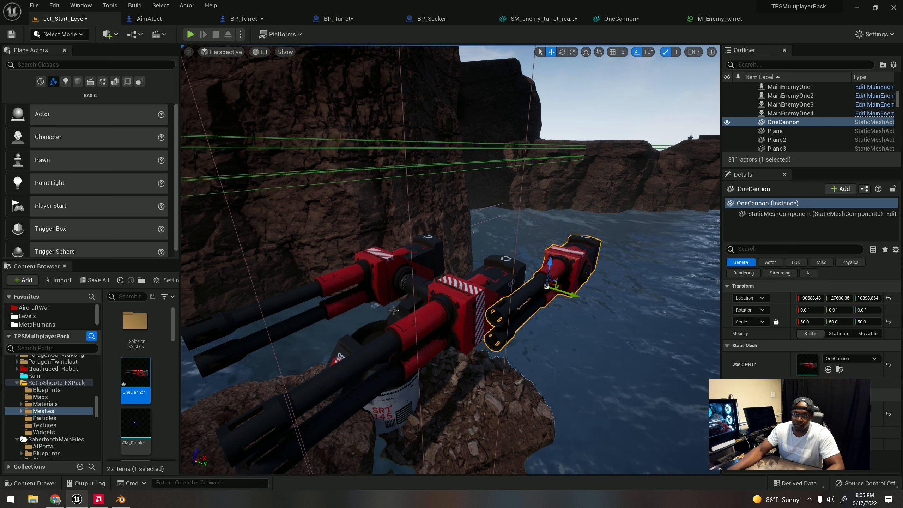
key("d")
right_click_drag(582, 310, 537, 309)
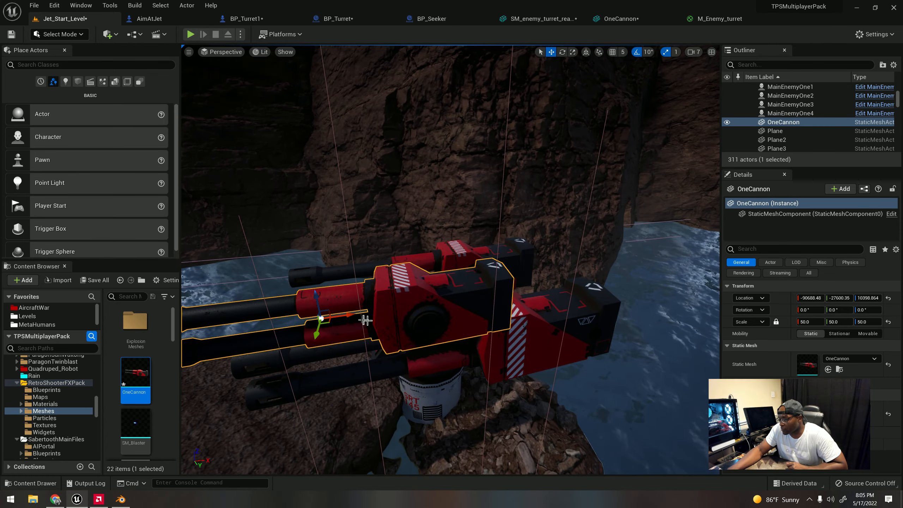
left_click_drag(315, 334, 322, 255)
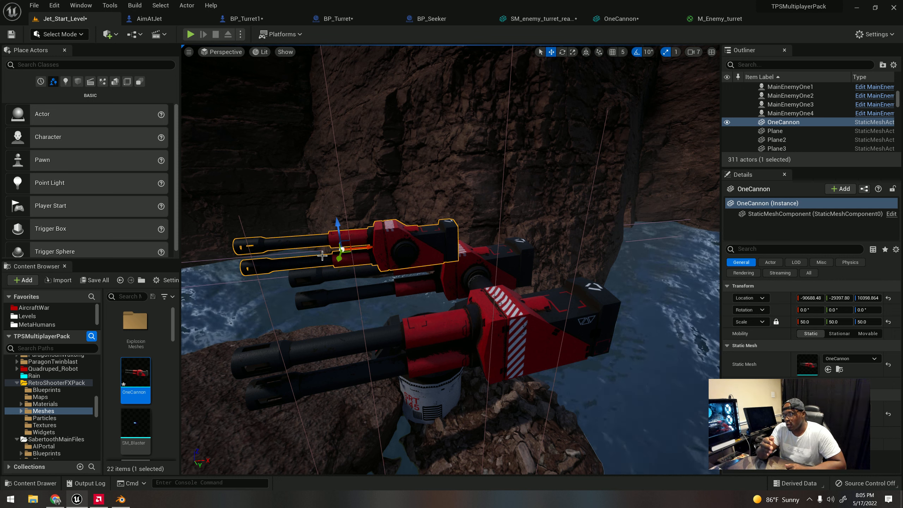